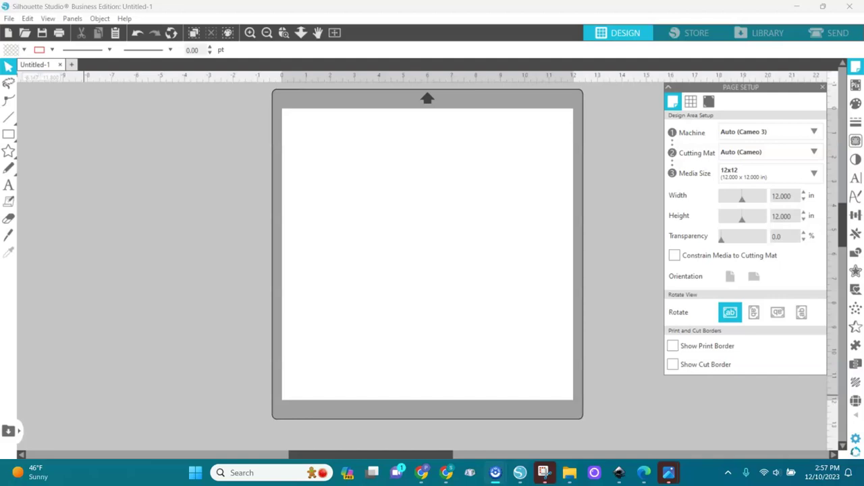
Step: Add a text box with the person's full name, correcting the 'p' typo in the surname to 'o'
click(8, 186)
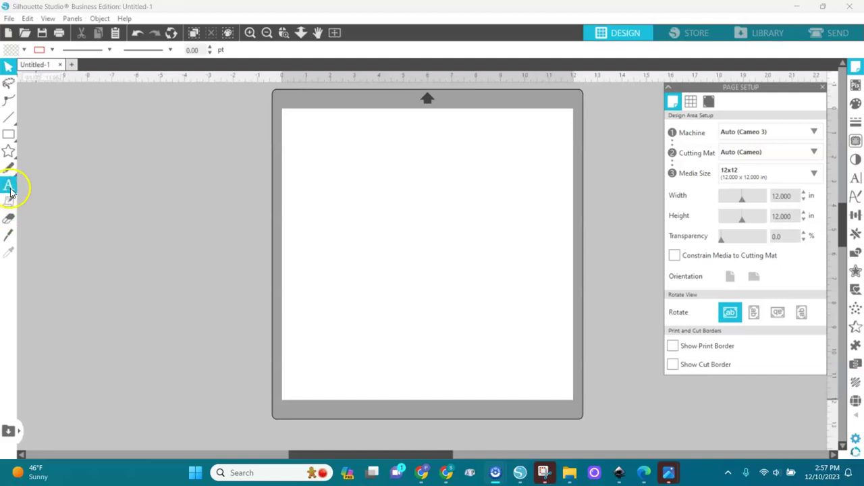
click(335, 197)
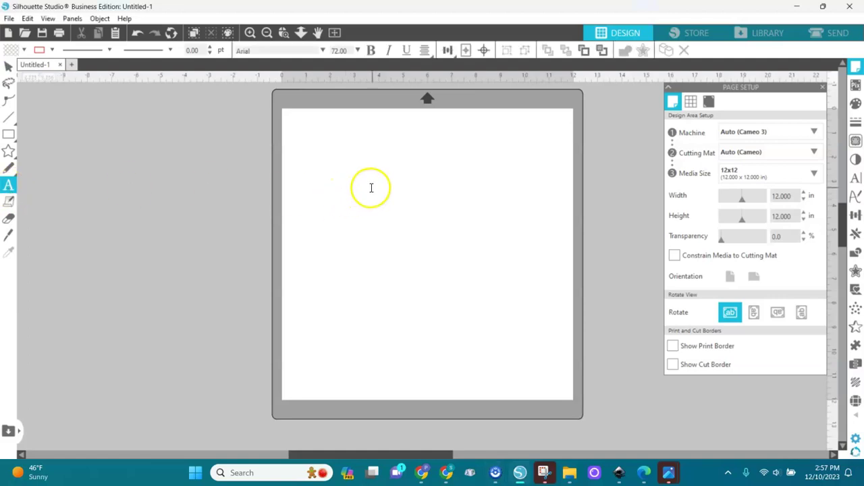
key(Escape)
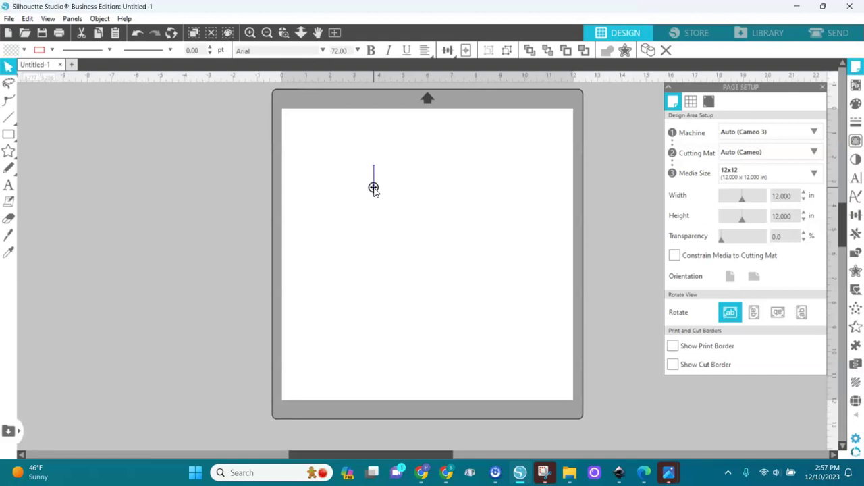
click(343, 179)
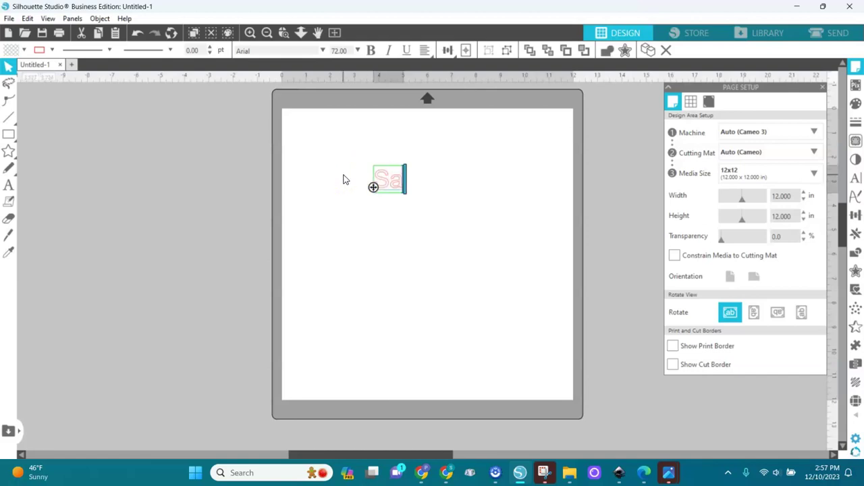
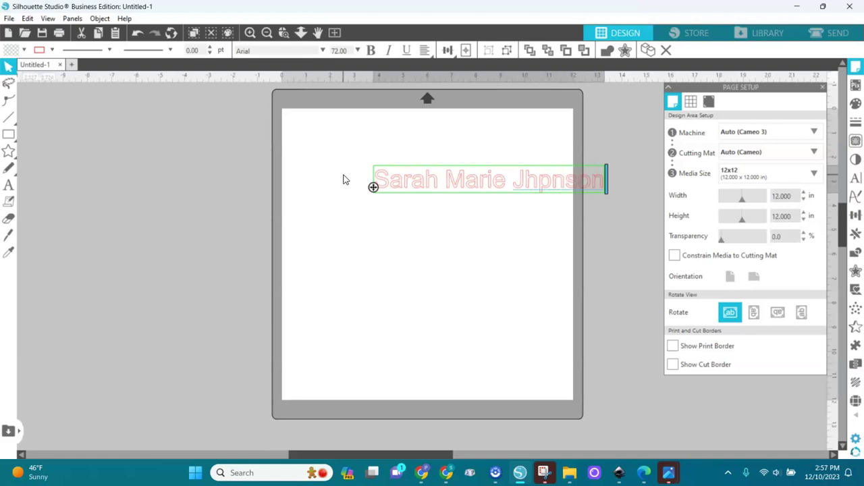
click(548, 180)
key(BackSpace)
text(o)
Step: Give the name a dark red fill and position it across the top of the mat
drag(529, 184, 449, 171)
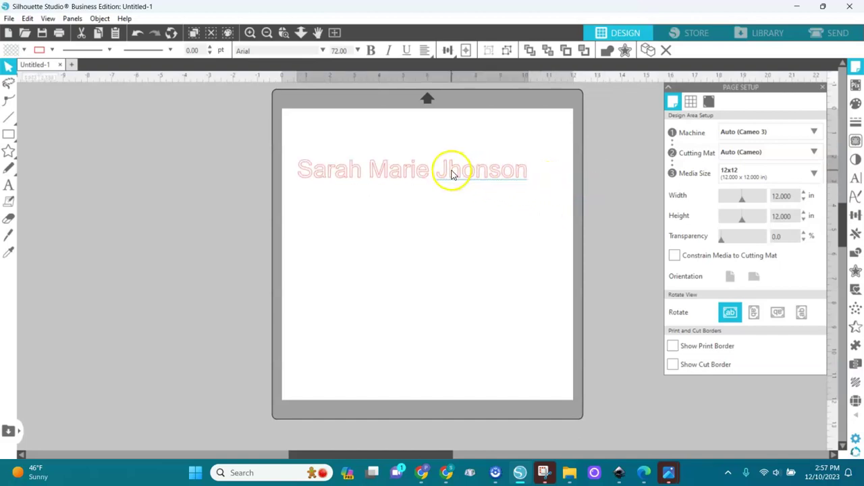
key(Escape)
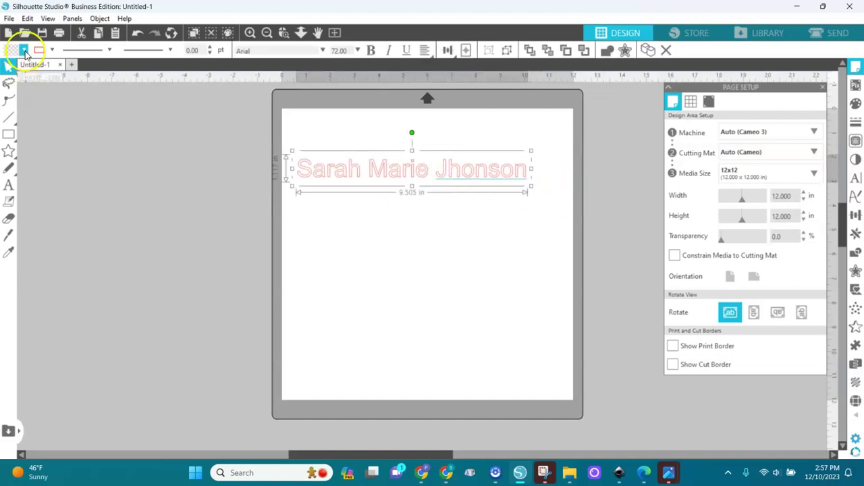
click(23, 50)
click(33, 69)
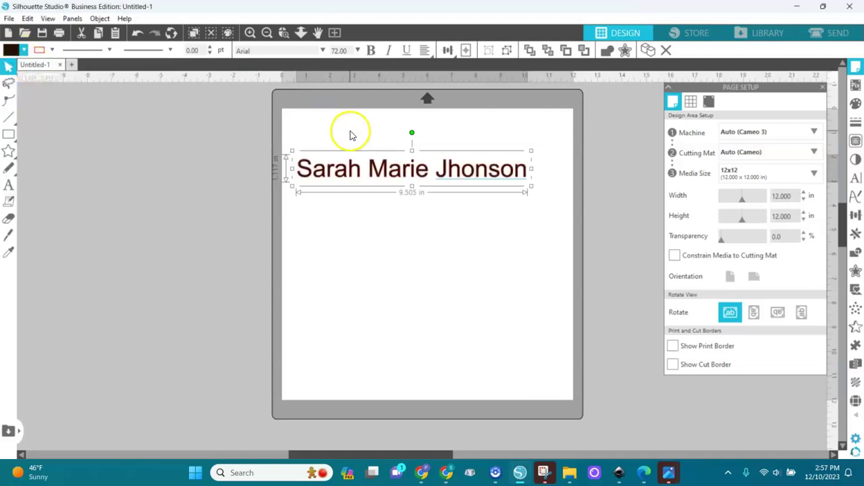
drag(389, 170, 395, 144)
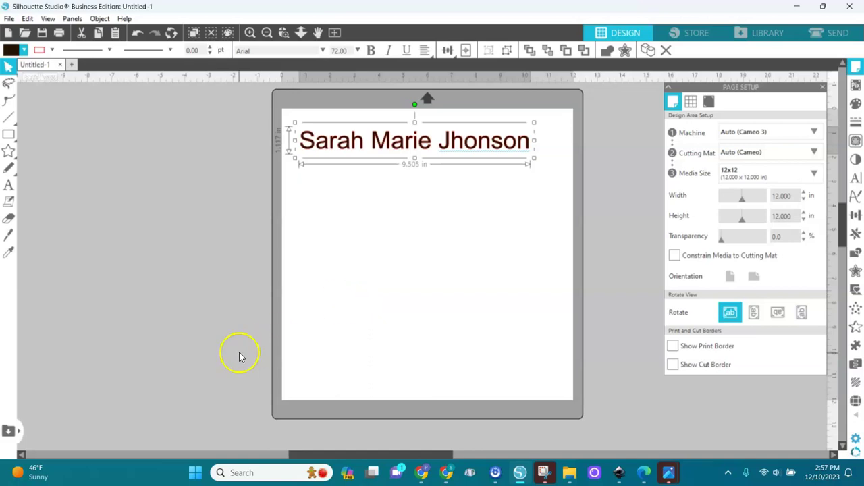
click(9, 186)
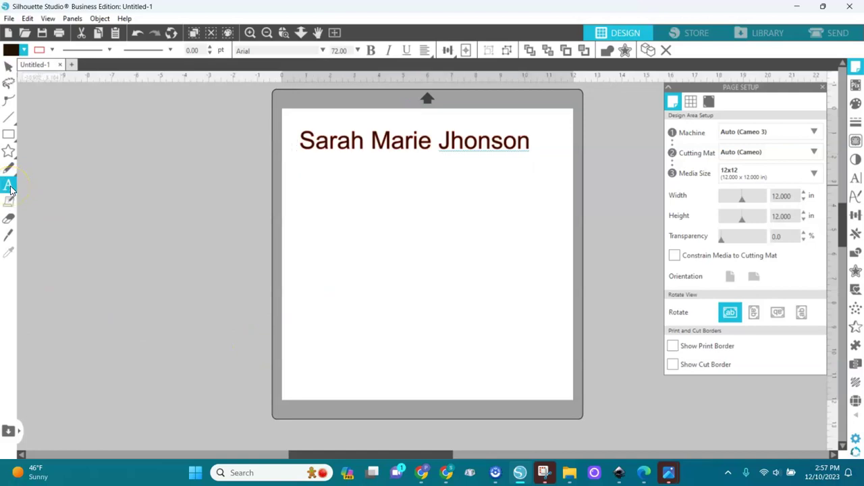
Step: Add the initials 'SMJ' below the name and enlarge them to about 4.5 × 2.5 in
click(322, 216)
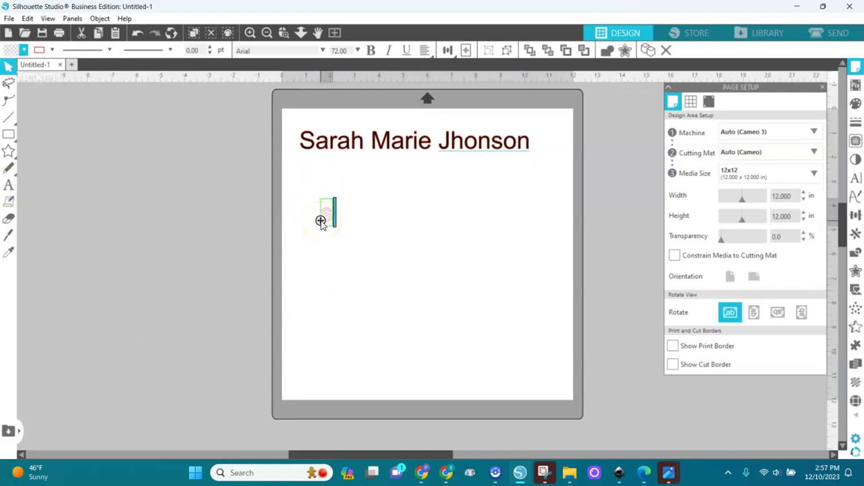
key(Escape)
text(SM)
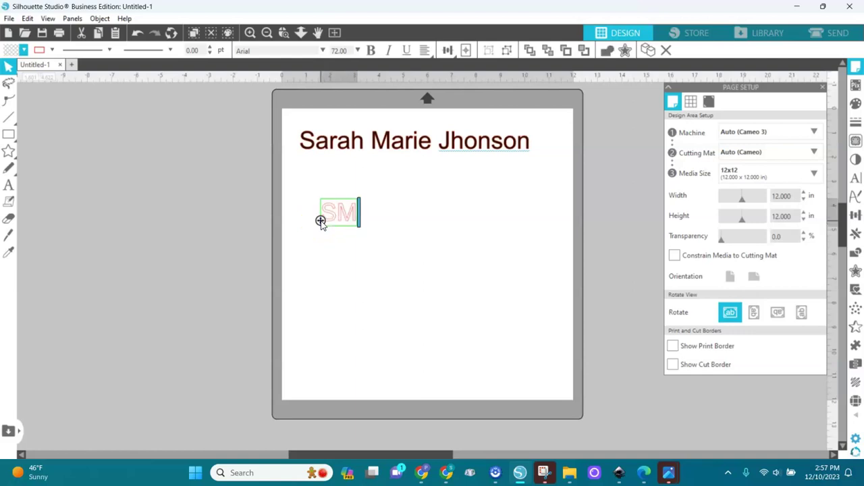
text(J)
click(407, 247)
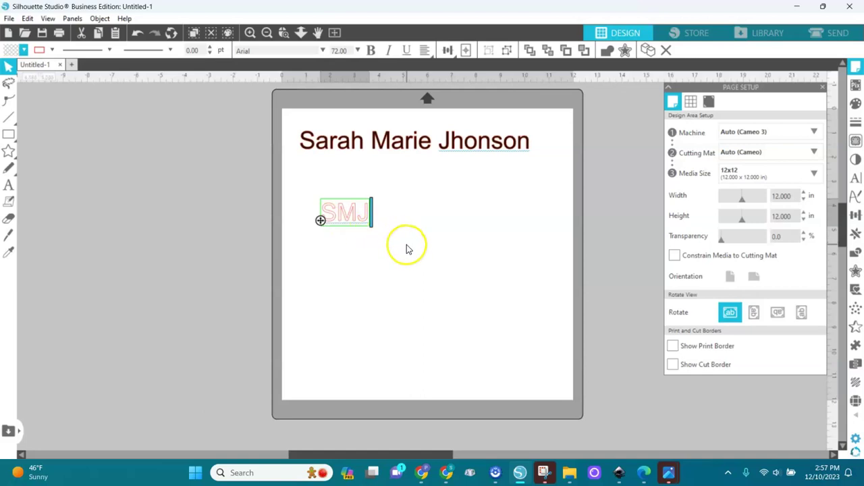
click(360, 216)
drag(376, 247, 434, 265)
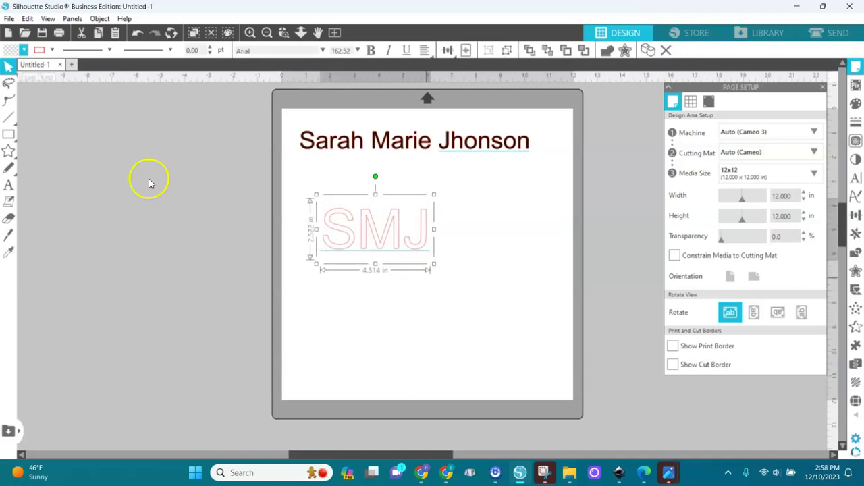
Step: Fill the SMJ text with solid red and bring up the Text Style settings
click(24, 50)
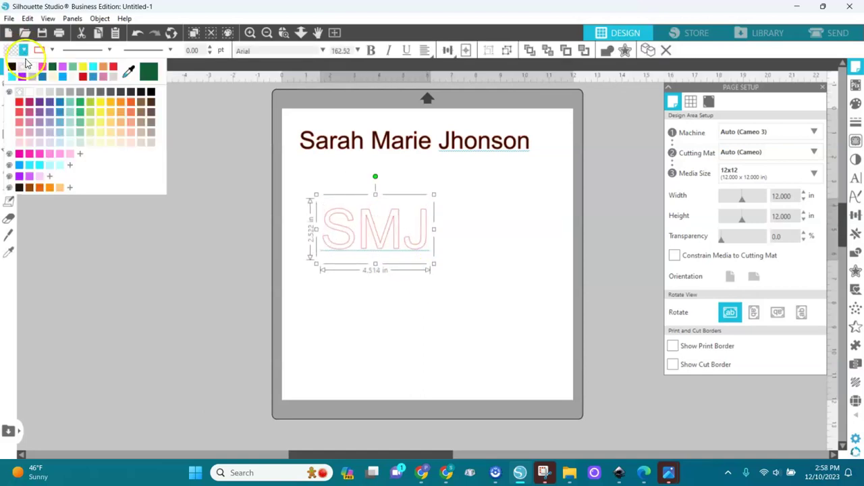
click(20, 103)
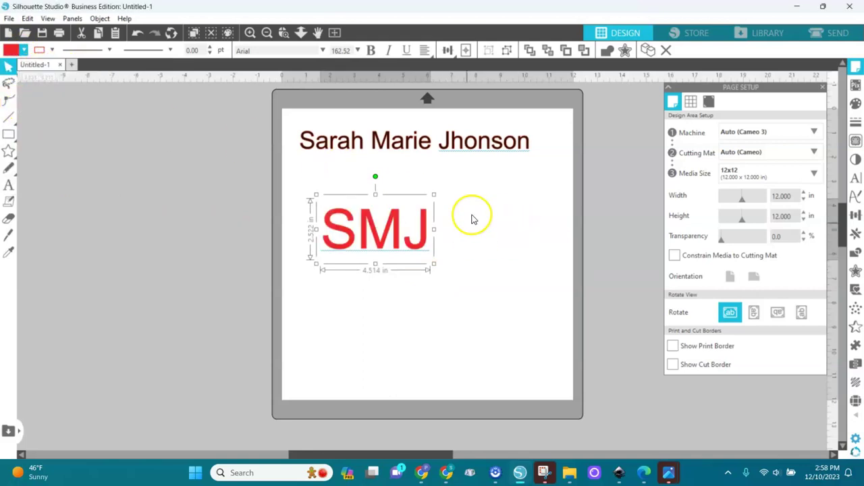
click(856, 179)
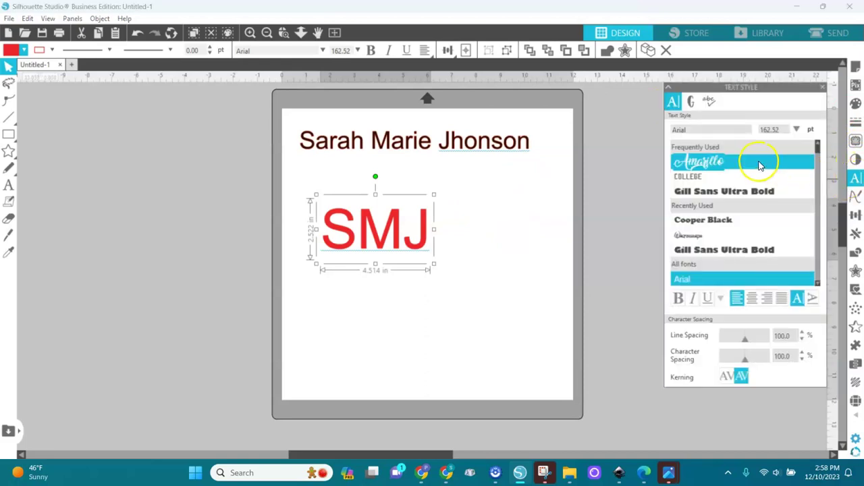
Step: Change the SMJ text's font to Monogramos in the Text Style font field
click(707, 128)
text(Armono)
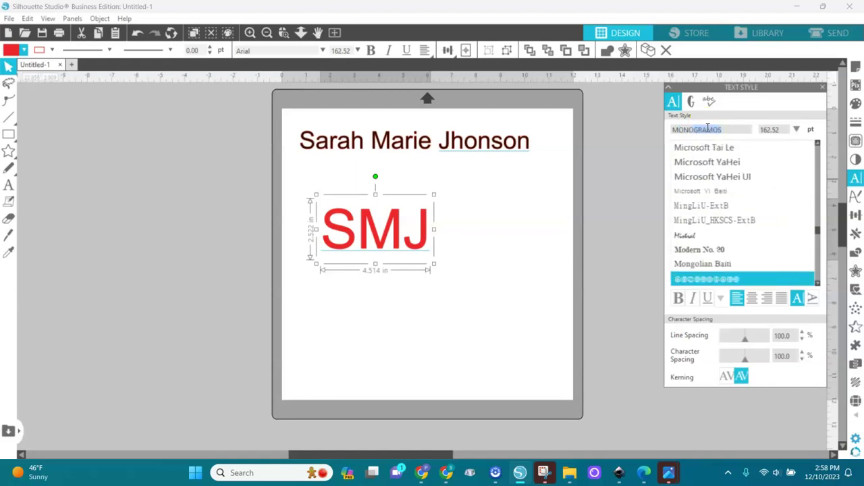
key(Return)
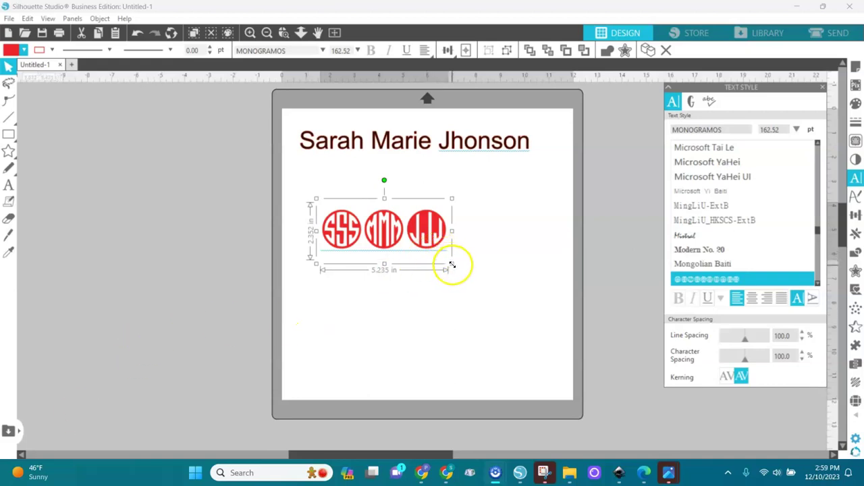
Step: Scale the monogram circles to about 8.685 in wide and place them just beneath the name
drag(451, 265, 518, 322)
drag(506, 260, 493, 236)
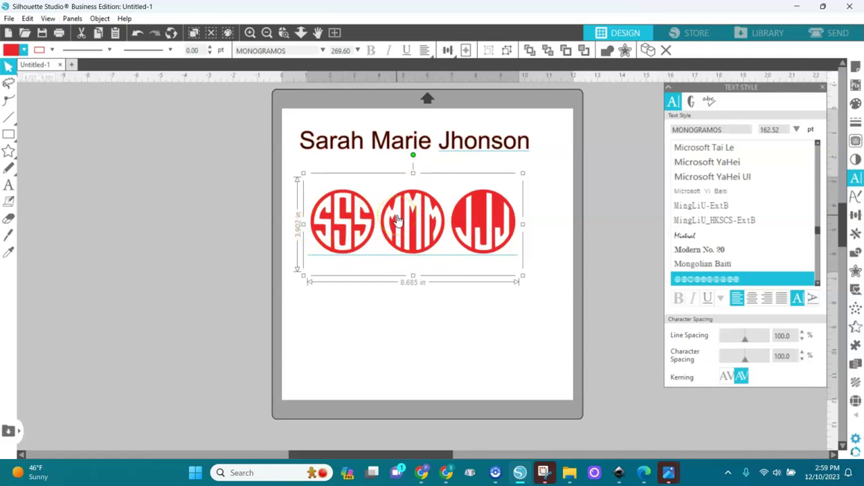
click(331, 233)
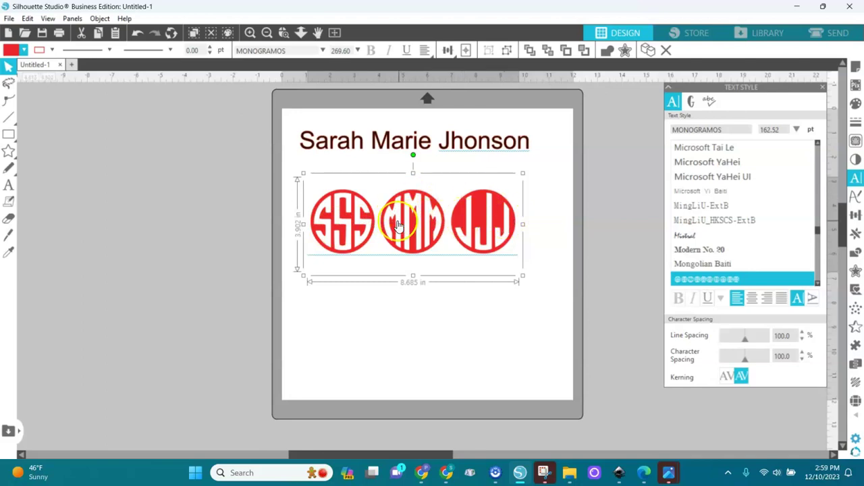
right_click(482, 219)
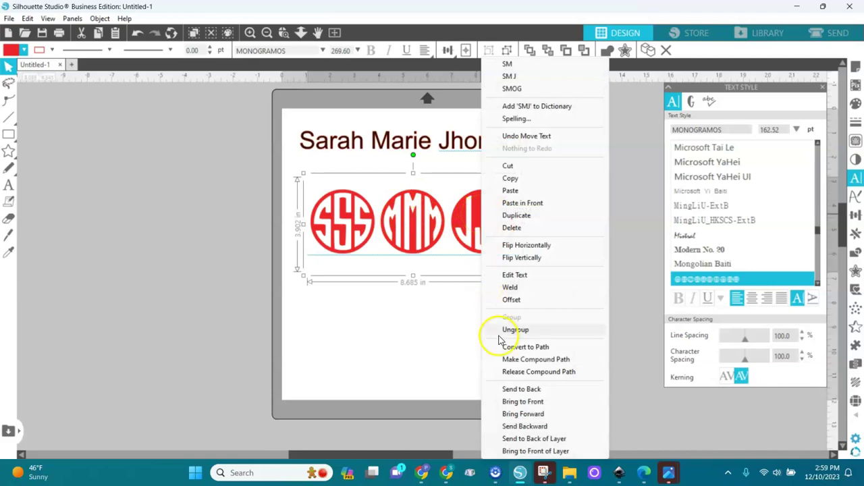
click(546, 373)
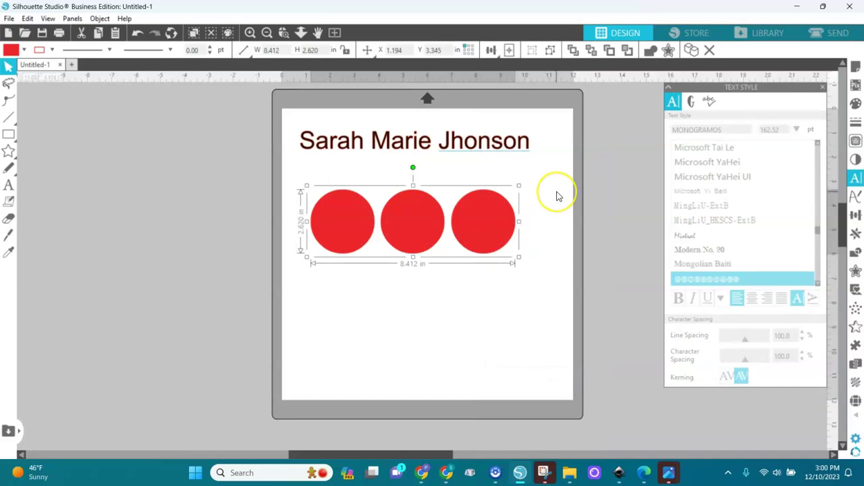
click(544, 227)
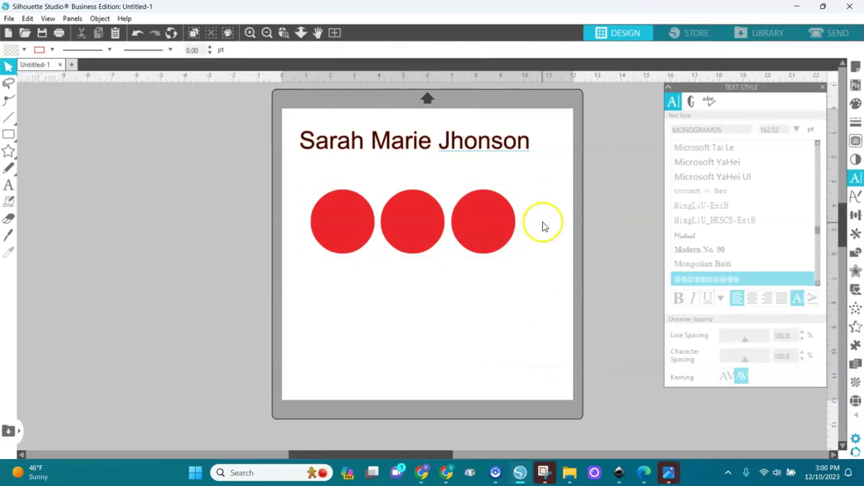
drag(498, 252, 496, 232)
key(i)
click(496, 232)
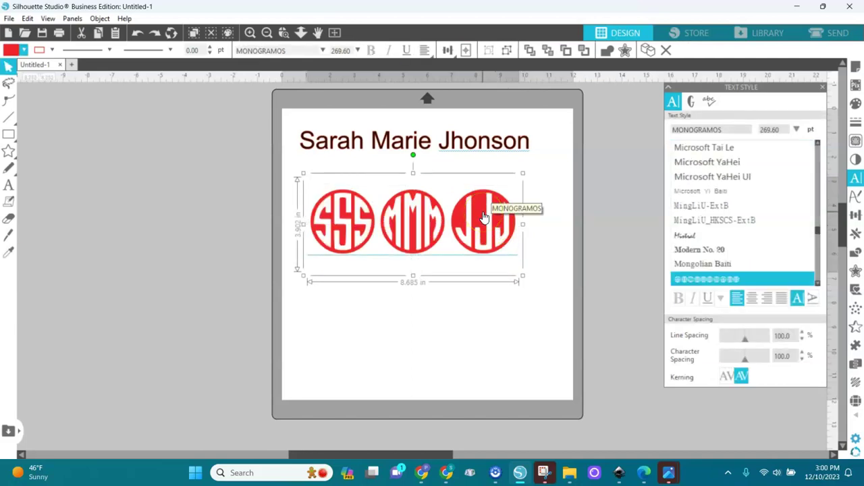
Step: Ungroup the monogram and release its compound paths into separate shapes
right_click(484, 218)
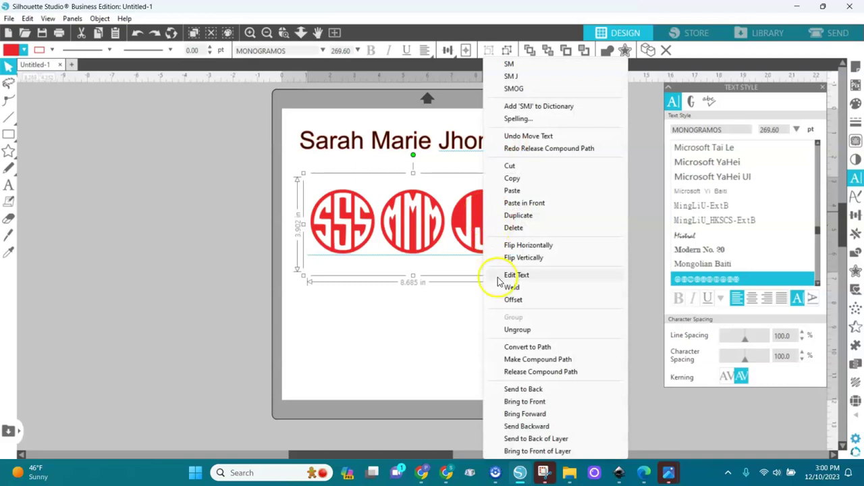
click(521, 329)
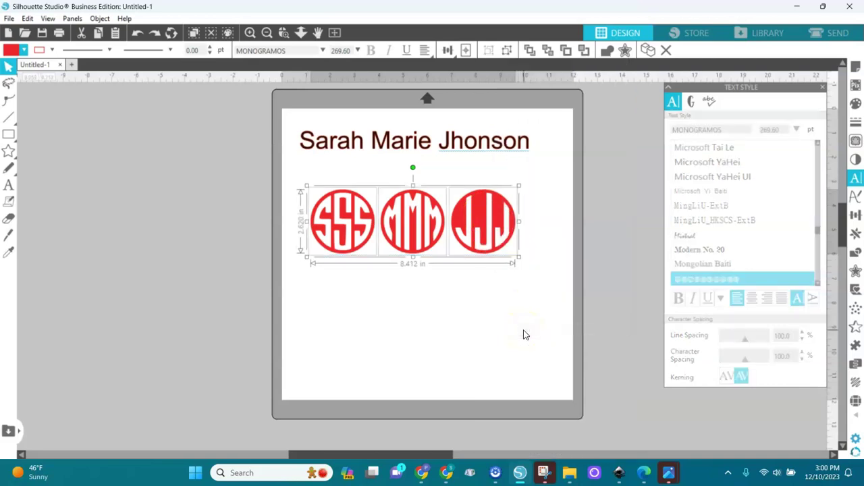
right_click(499, 212)
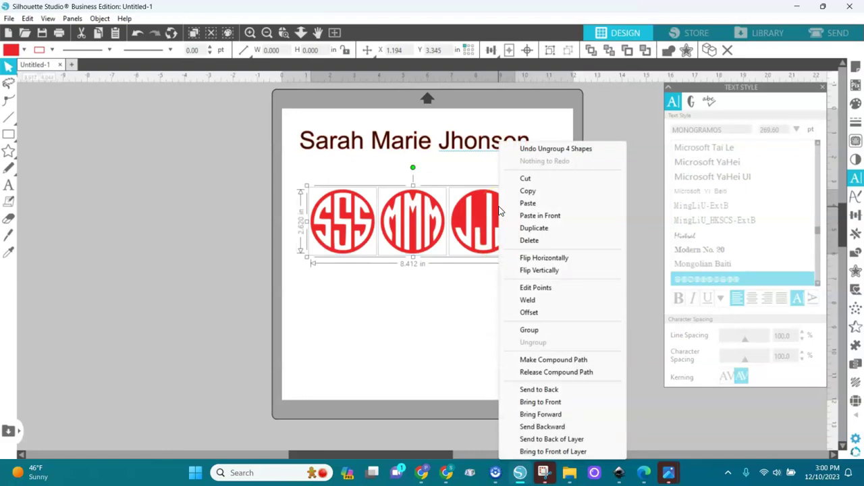
click(529, 375)
click(536, 329)
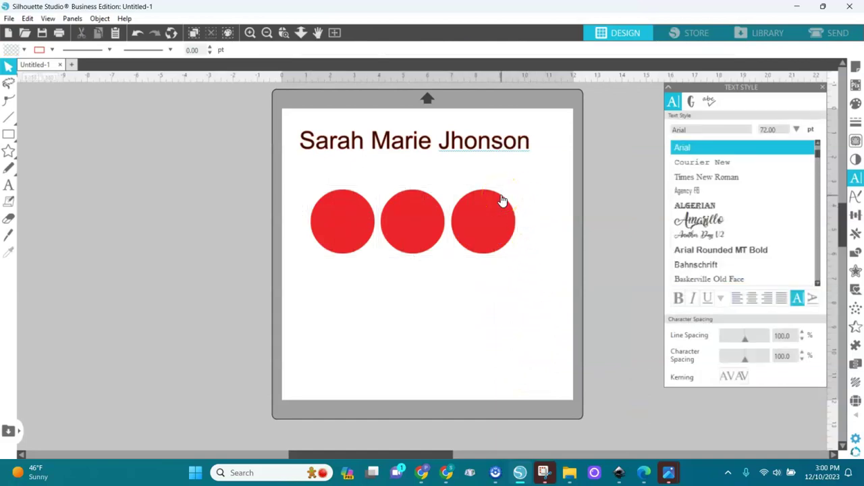
Step: Delete the red backing circles behind the JJJ and MMM letters
drag(501, 197, 566, 281)
key(Delete)
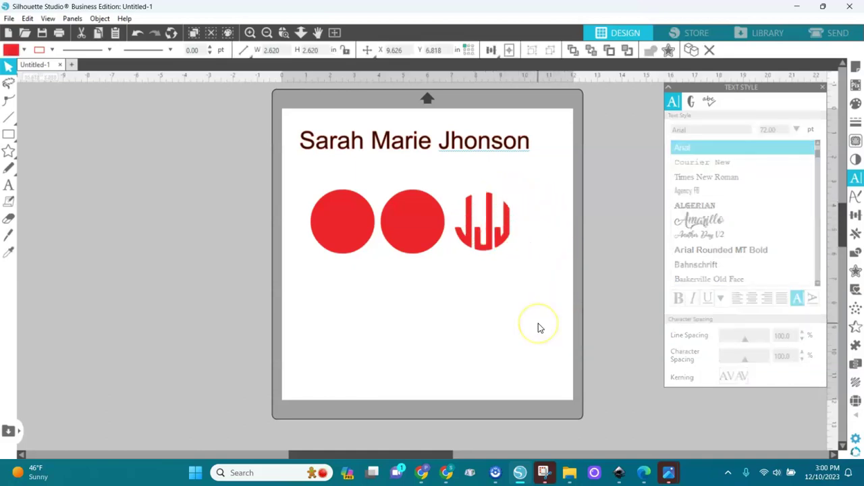
drag(426, 251, 455, 339)
key(Delete)
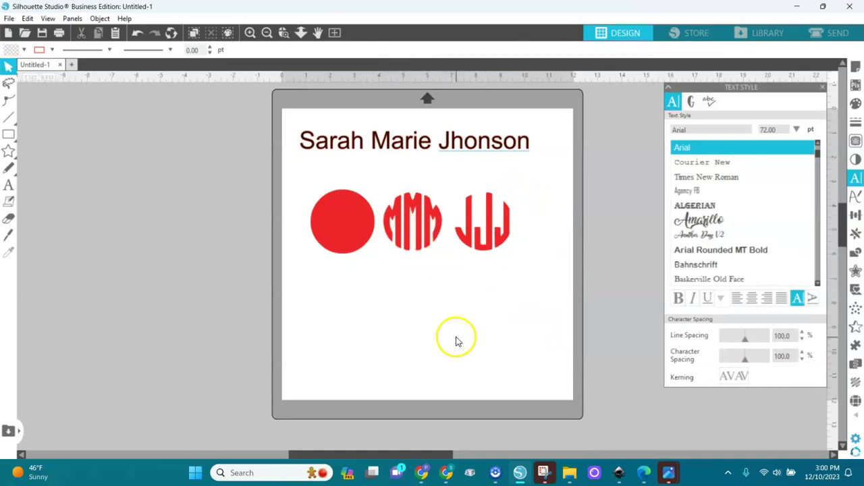
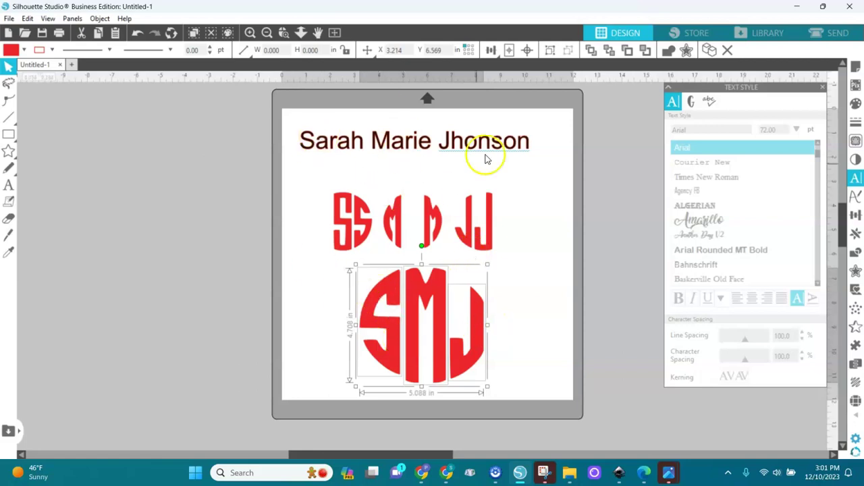
Step: Centre-align the S, M and J letters with Align Center from the Align dropdown
click(490, 52)
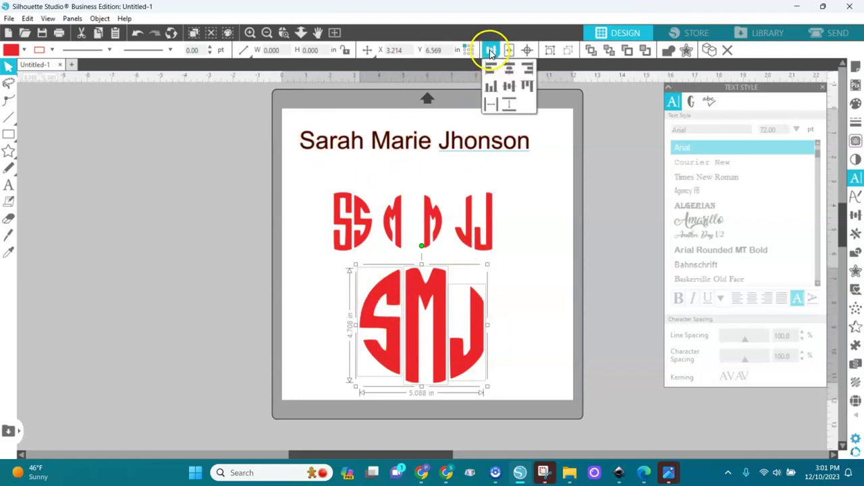
click(506, 81)
click(492, 50)
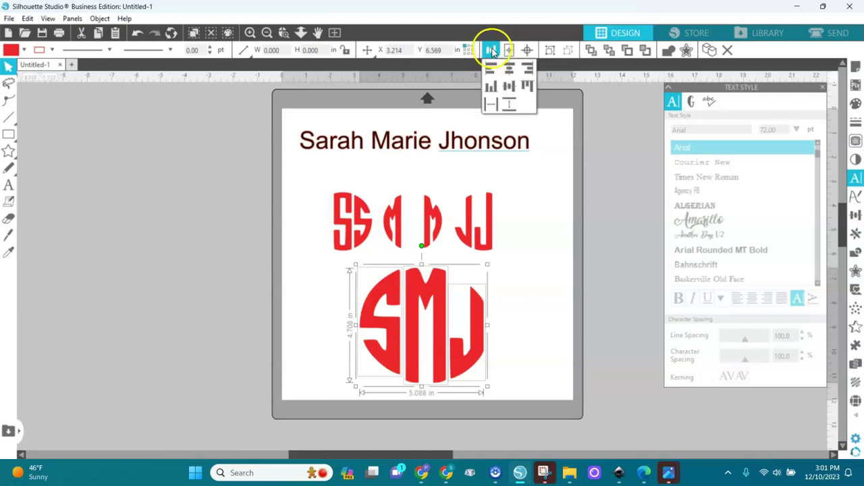
click(510, 88)
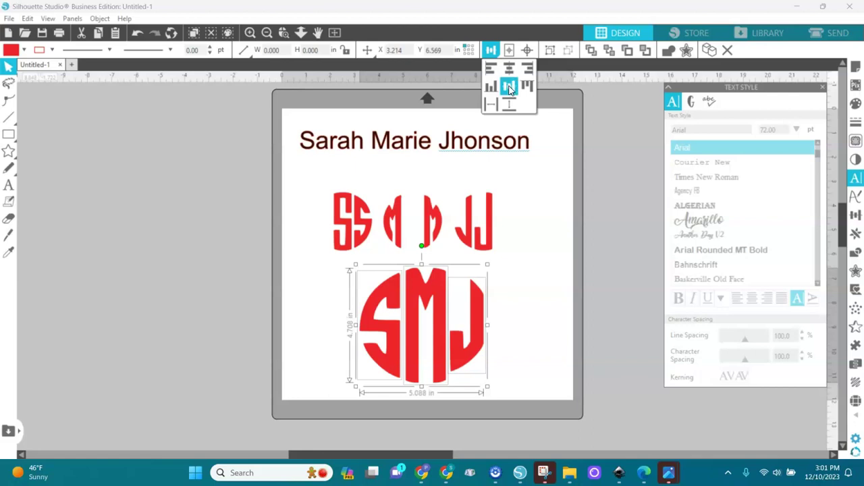
Step: Reselect the whole SMJ monogram and reopen the alignment options
click(533, 236)
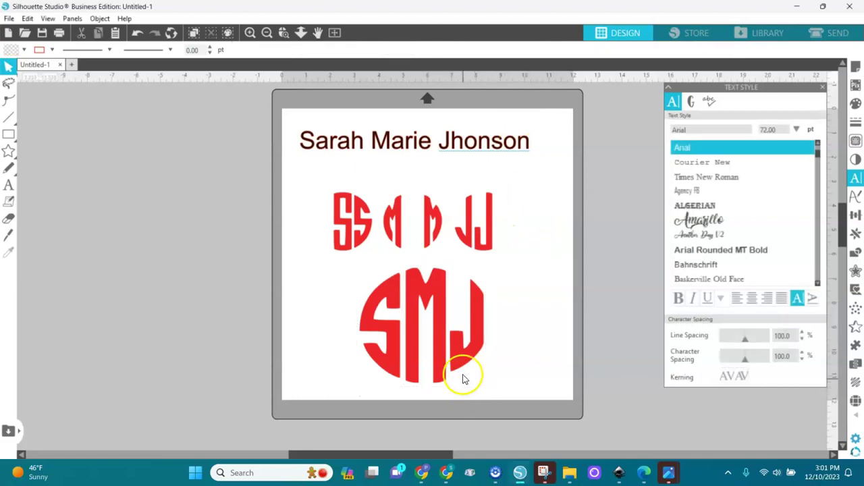
click(459, 366)
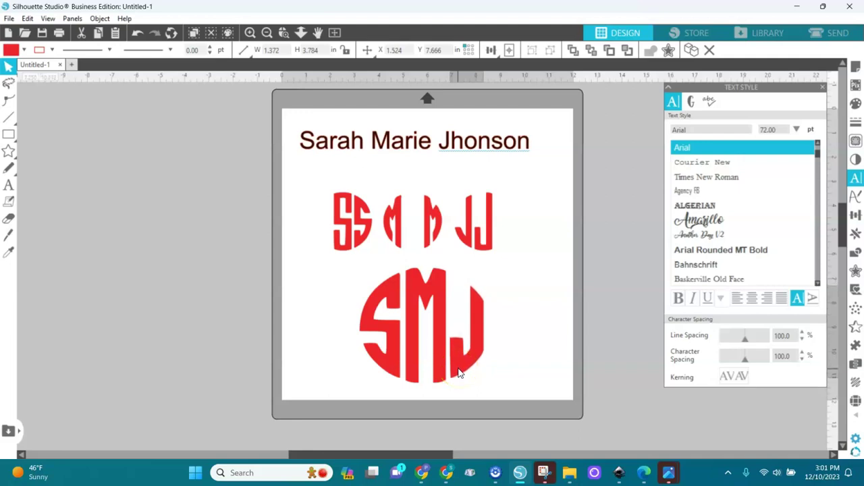
click(457, 299)
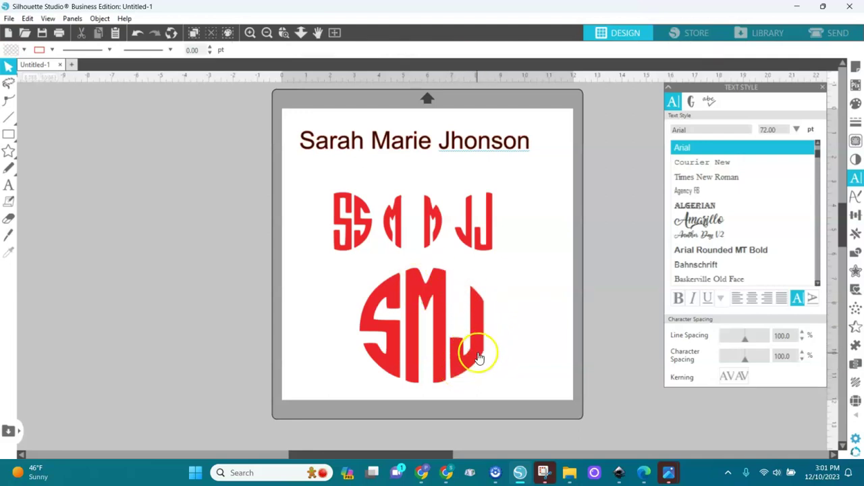
drag(555, 268, 303, 407)
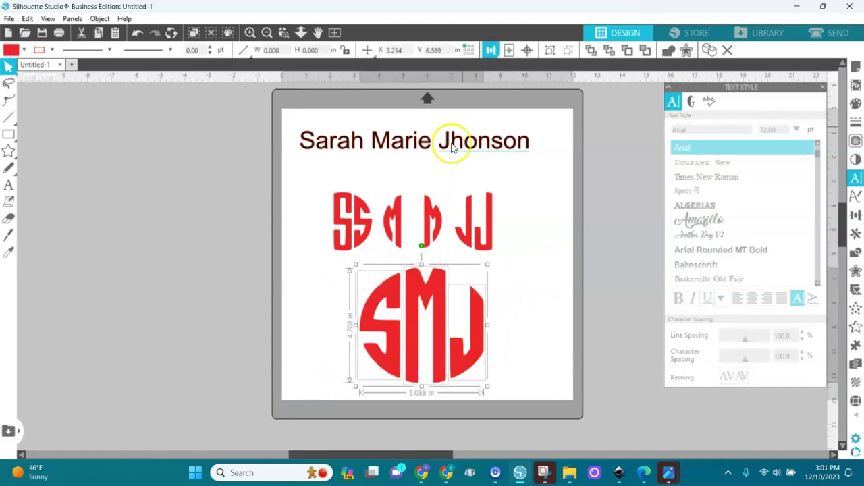
click(491, 51)
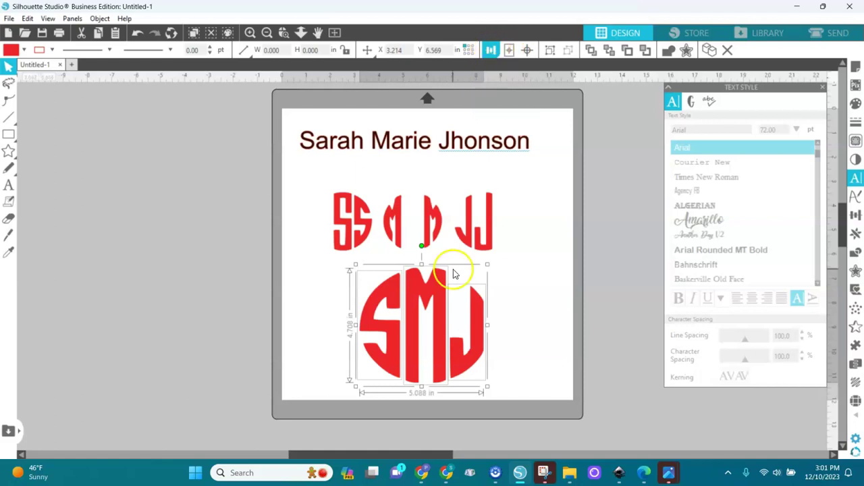
click(491, 51)
click(490, 51)
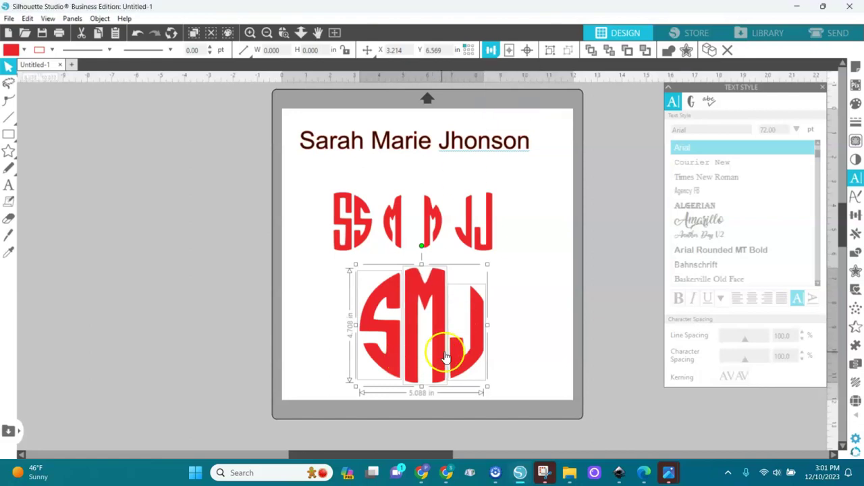
Step: Move the whole SMJ monogram to the mat's left edge, undoing an accidental J drag
click(491, 352)
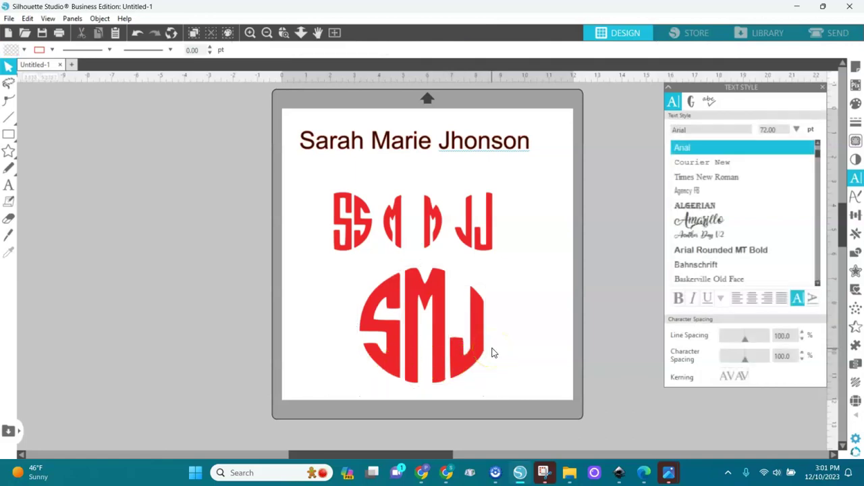
drag(475, 356, 294, 297)
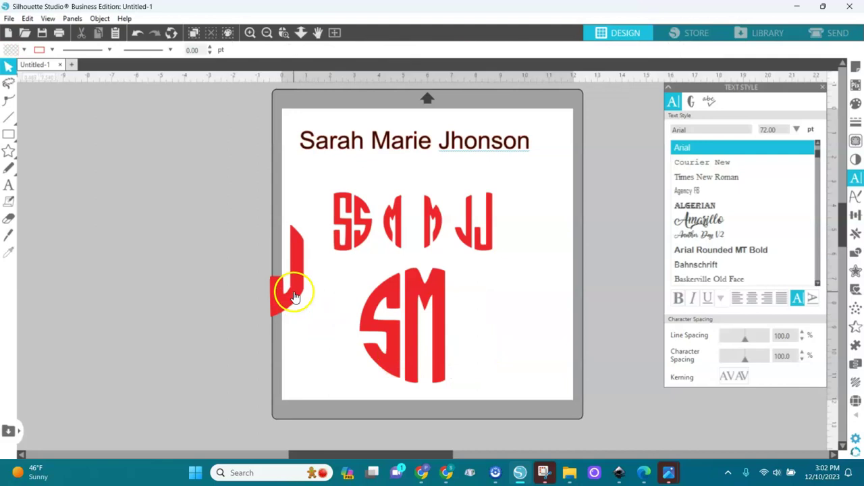
key(ctrl+z)
drag(521, 255, 291, 415)
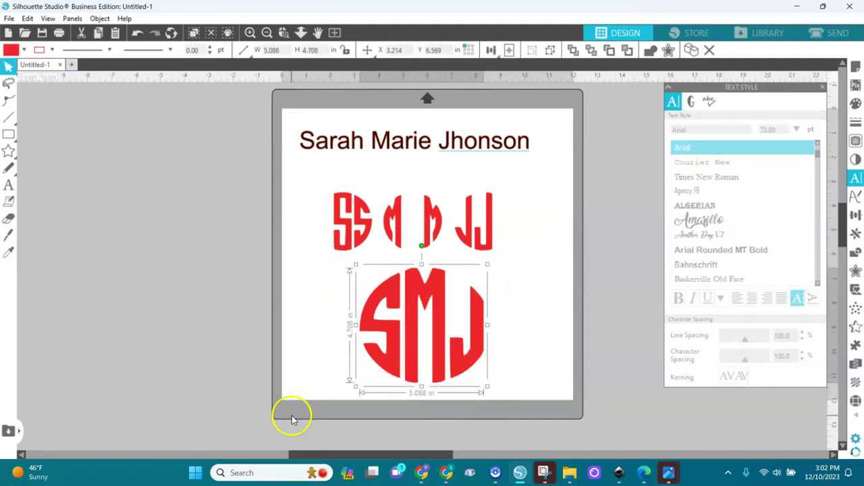
drag(457, 370, 297, 356)
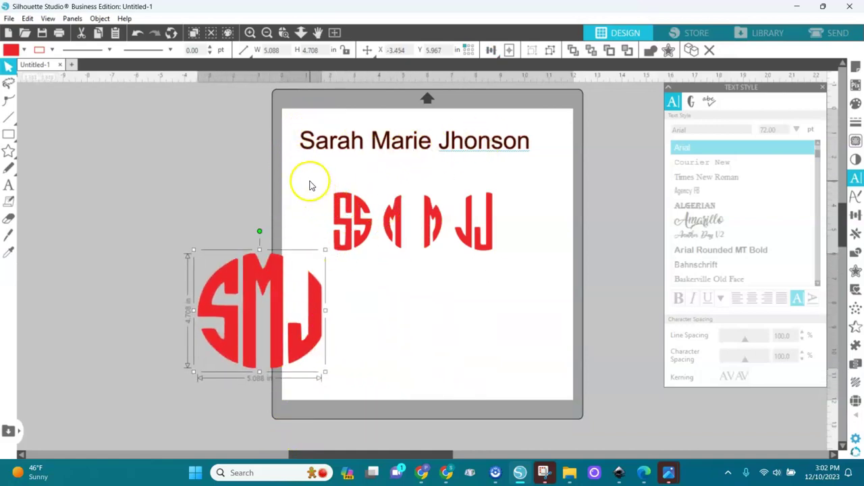
Step: Delete the loose SS M M JJ pieces and move the SMJ monogram off the mat
drag(309, 181, 564, 283)
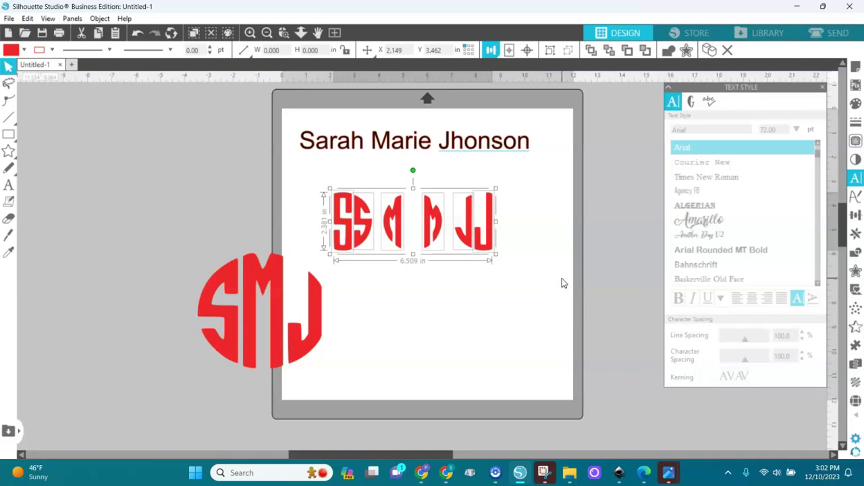
click(525, 277)
click(475, 208)
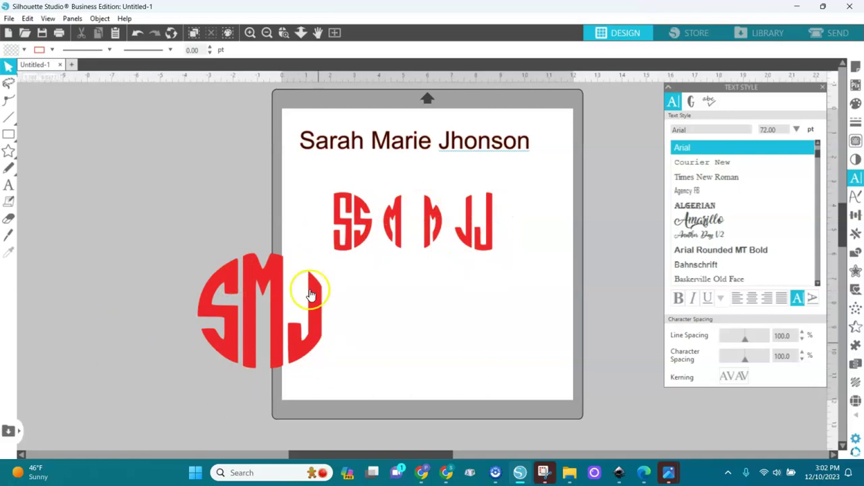
drag(323, 177, 566, 271)
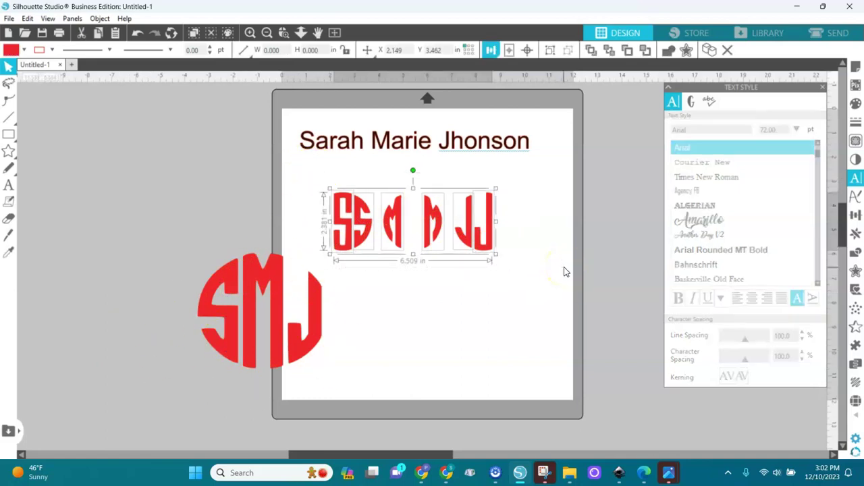
key(Delete)
drag(316, 336, 248, 271)
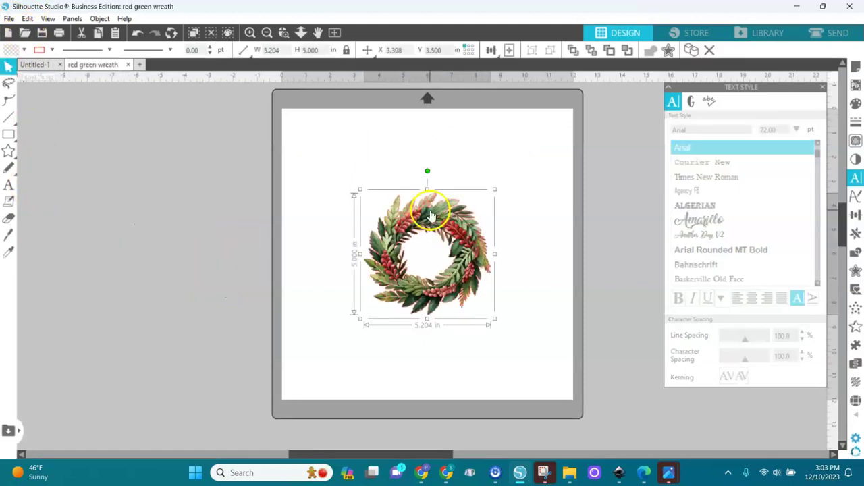
Step: Paste the copied wreath onto the main SMJ design on Untitled-1
click(35, 64)
key(ctrl+v)
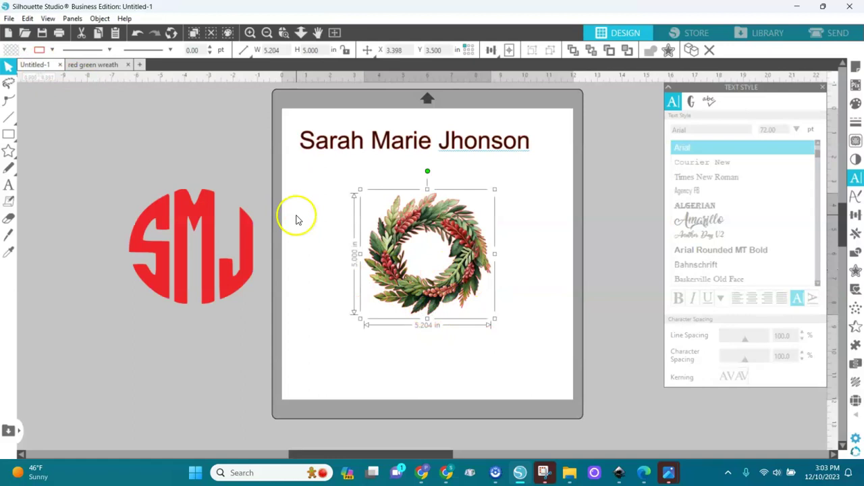
click(52, 50)
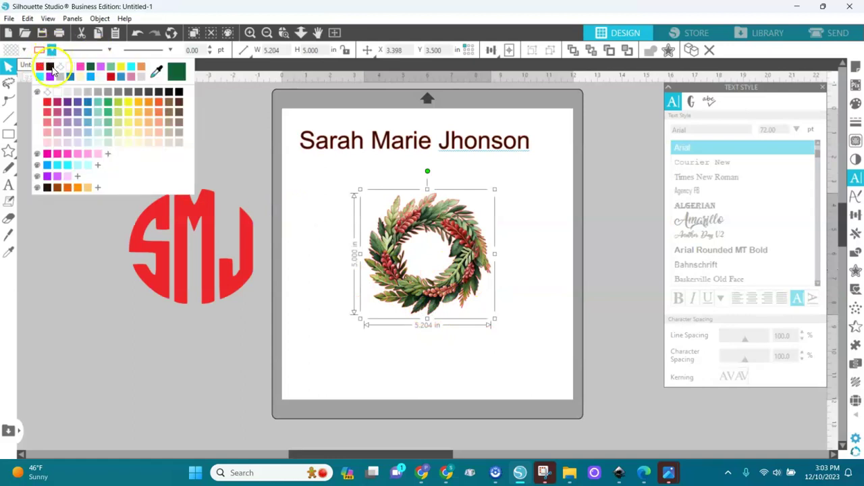
click(61, 70)
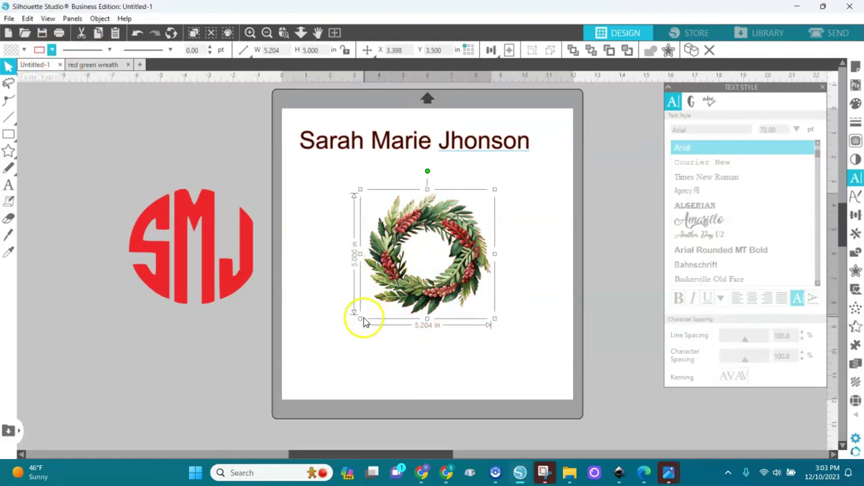
Step: Enlarge the wreath to fill the mat and shrink the SMJ monogram to 3.097 × 2.865 in
drag(361, 320, 324, 388)
drag(495, 190, 531, 152)
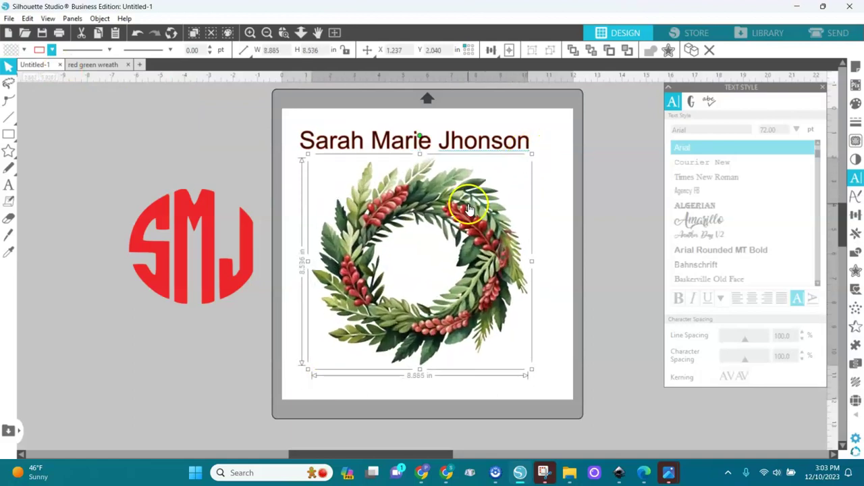
click(211, 292)
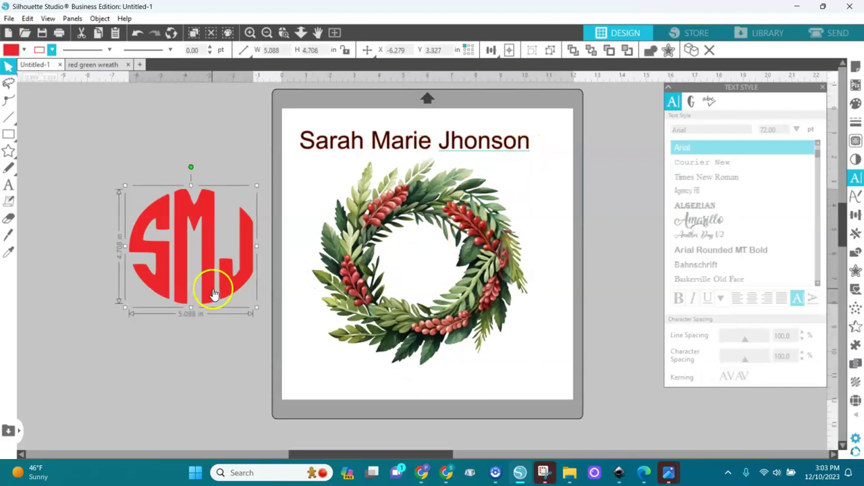
drag(251, 306, 441, 284)
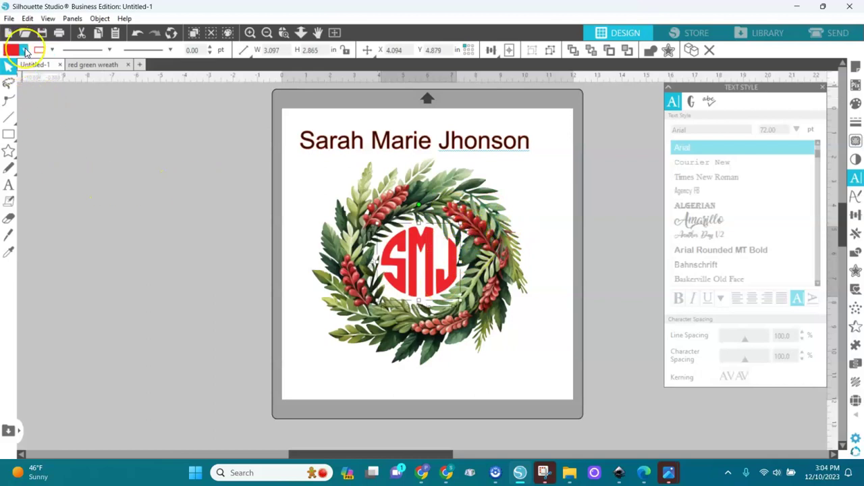
Step: Sample the wreath berries' red as fill colour and move the name text to the mat's top
click(25, 52)
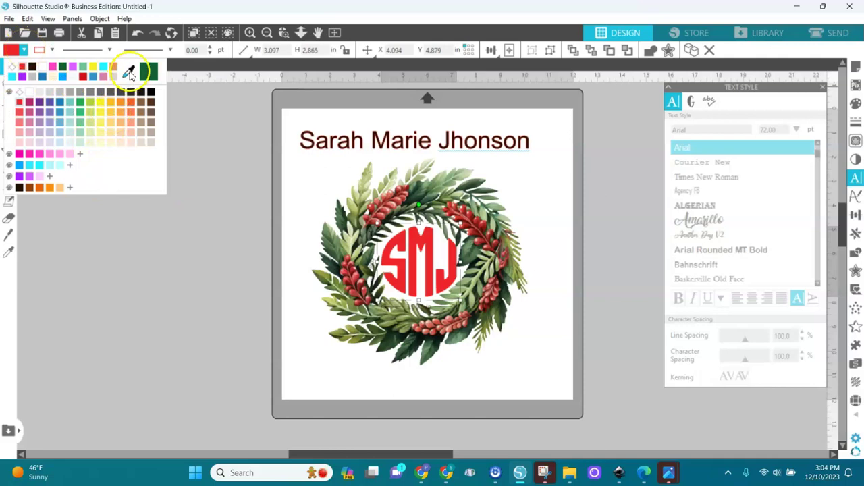
click(290, 192)
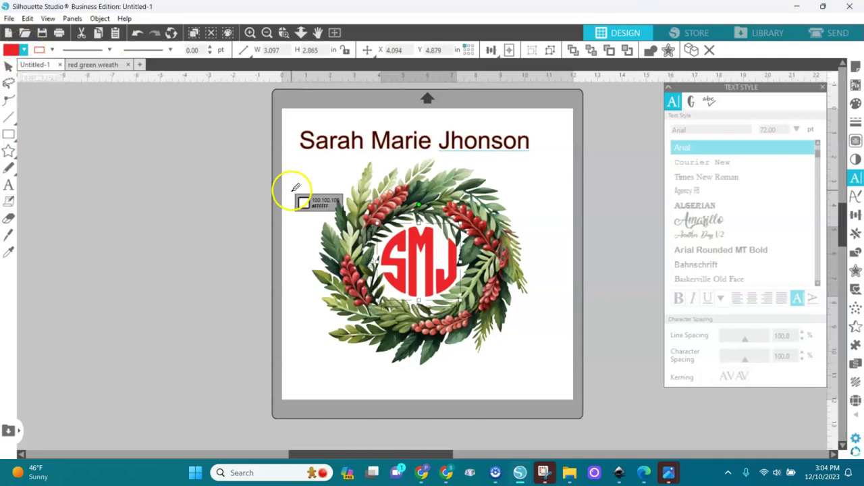
click(381, 199)
drag(382, 198, 374, 208)
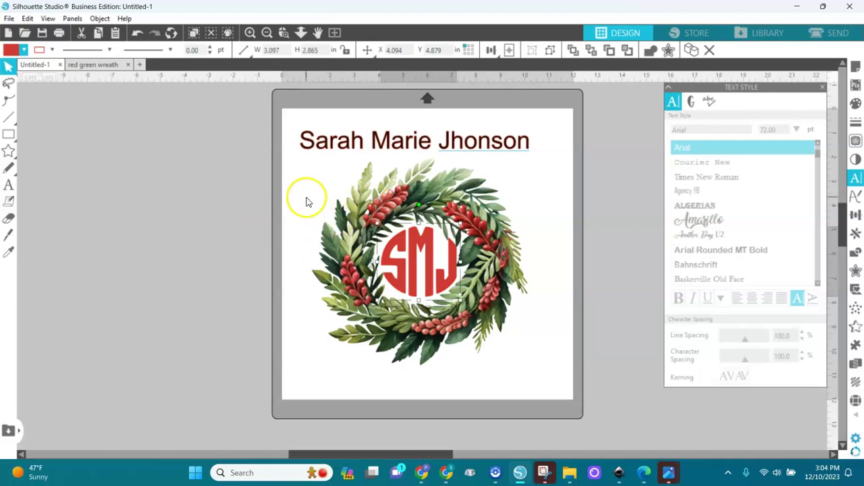
click(342, 145)
drag(342, 145, 278, 117)
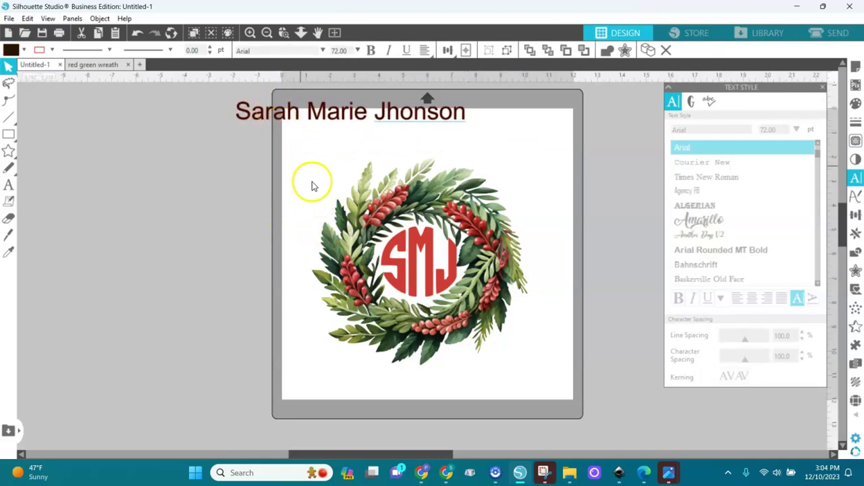
Step: Pull the SMJ monogram out of the wreath, move the wreath off-mat left, return the monogram
drag(308, 160, 564, 390)
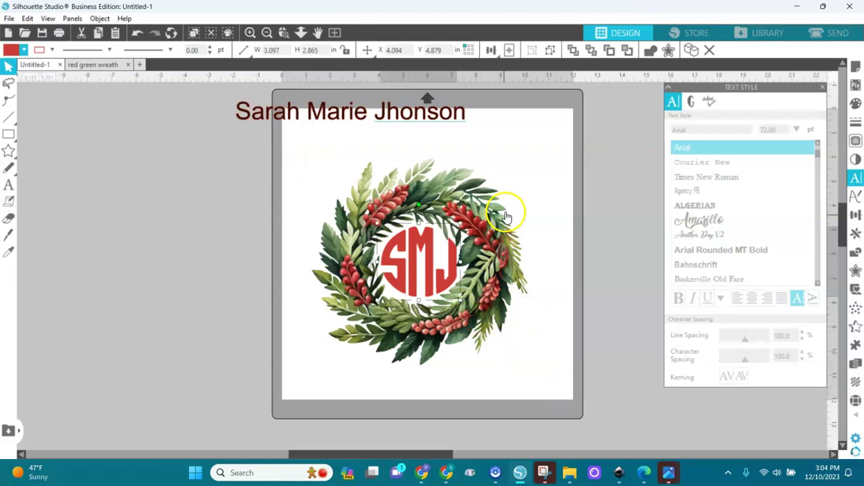
drag(615, 135, 243, 447)
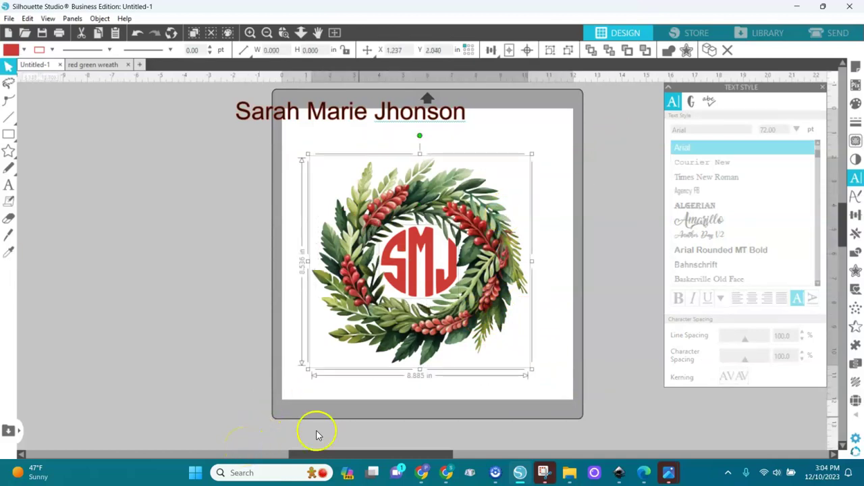
click(543, 342)
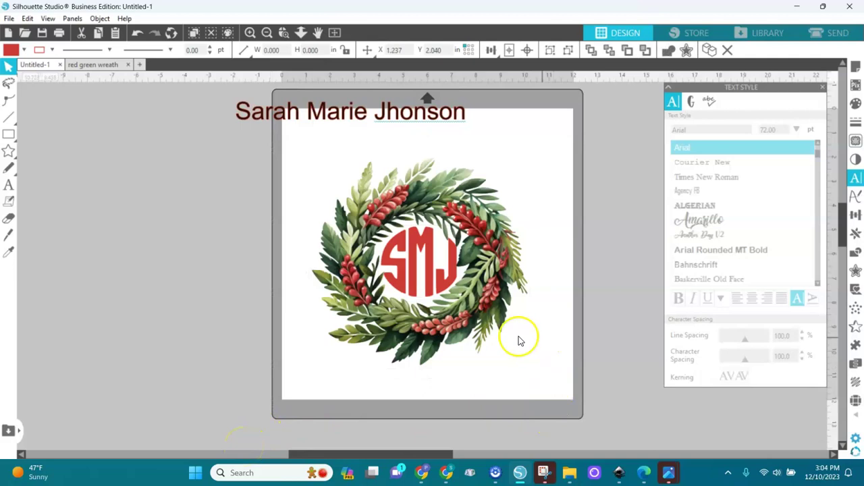
click(408, 252)
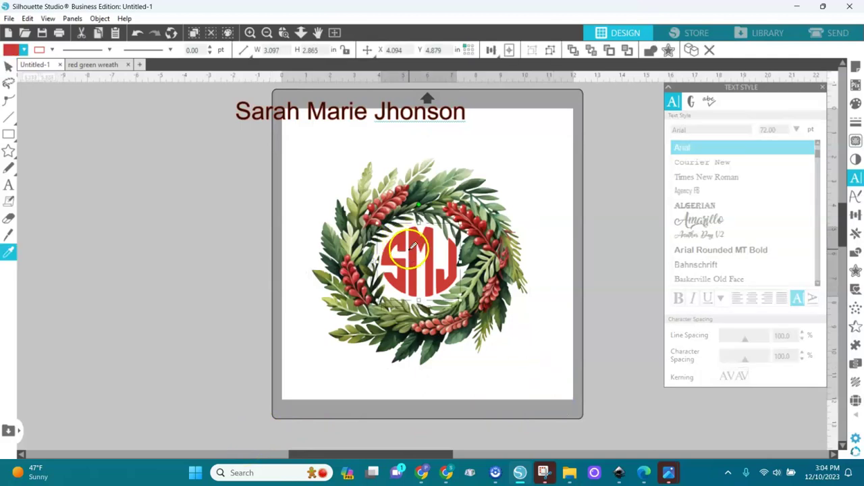
drag(422, 253, 647, 238)
drag(588, 141, 238, 422)
drag(392, 346, 79, 341)
drag(611, 256, 516, 249)
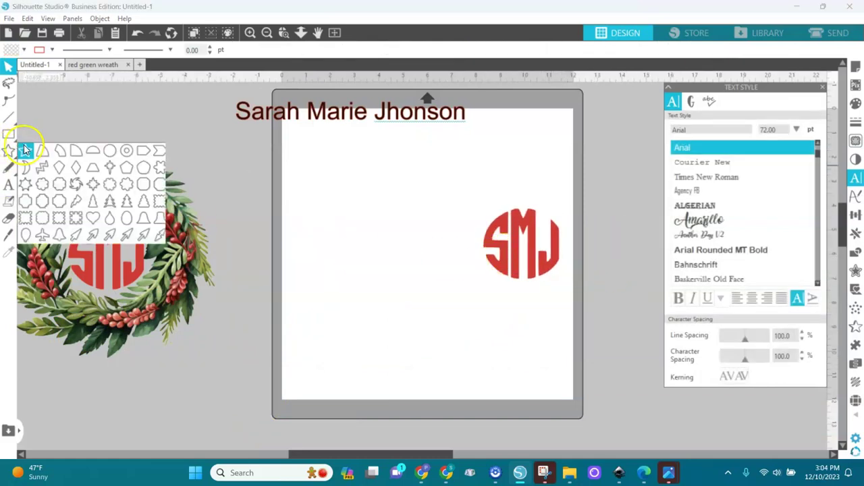
Step: Draw a 7.008 in Ellipse circle, convert it to a path, and place it beside the monogram
mouse_move(8, 134)
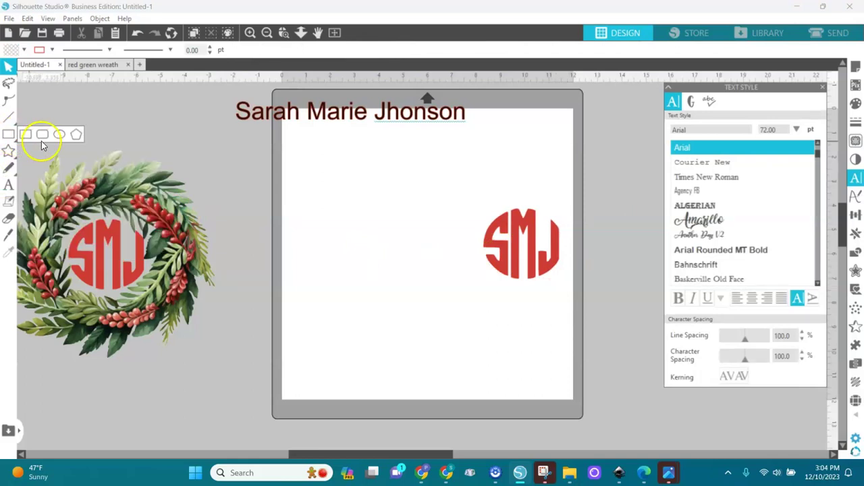
mouse_move(8, 152)
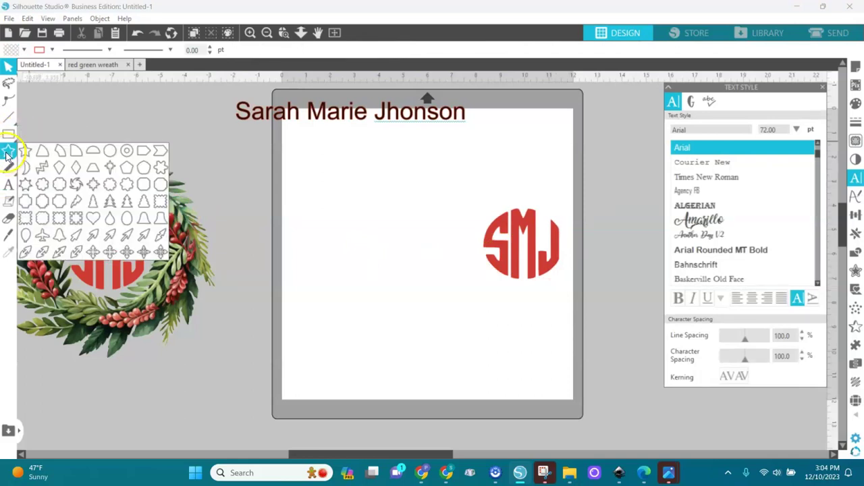
click(110, 155)
drag(312, 204, 371, 268)
right_click(371, 268)
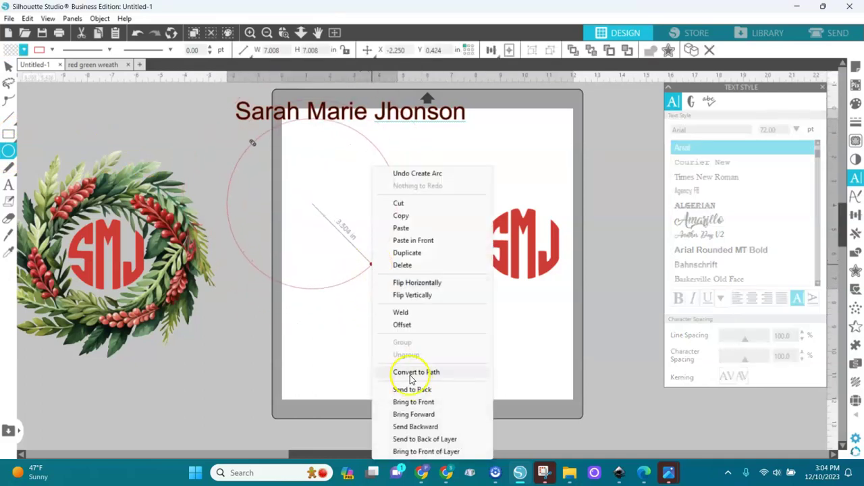
click(408, 372)
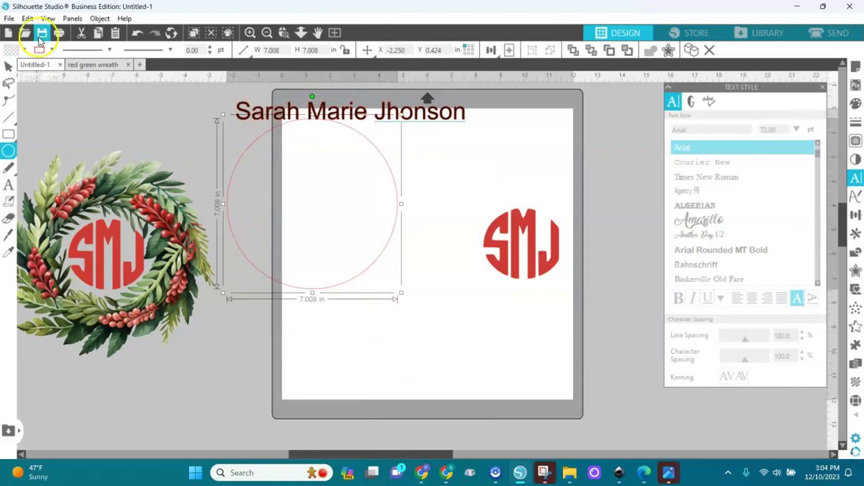
click(8, 67)
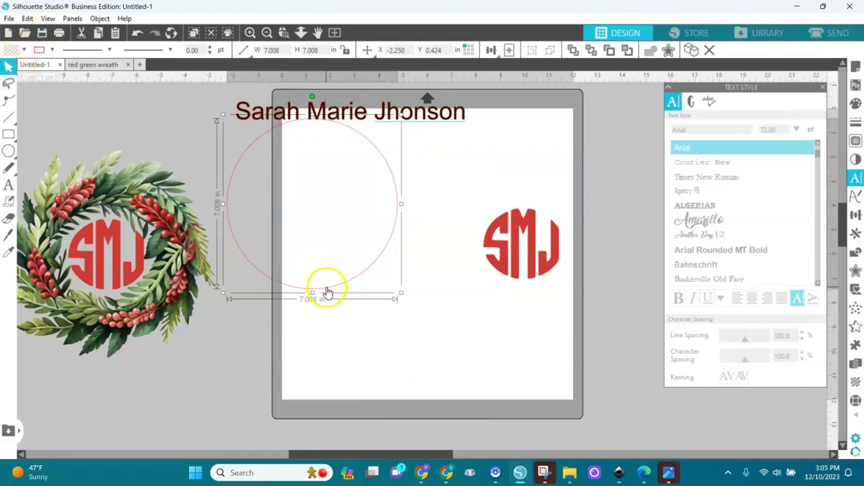
drag(325, 292, 396, 360)
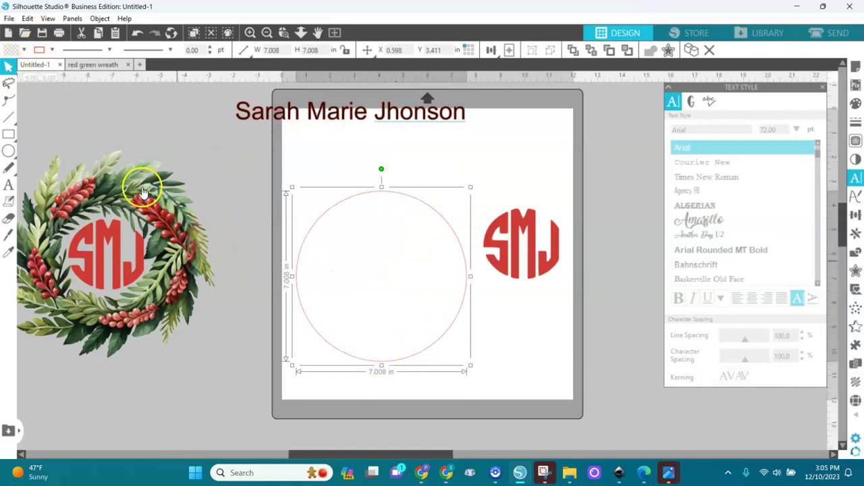
Step: Draw a small 0.861 in circle near the top-left, convert it to a path, and fill it green
click(8, 150)
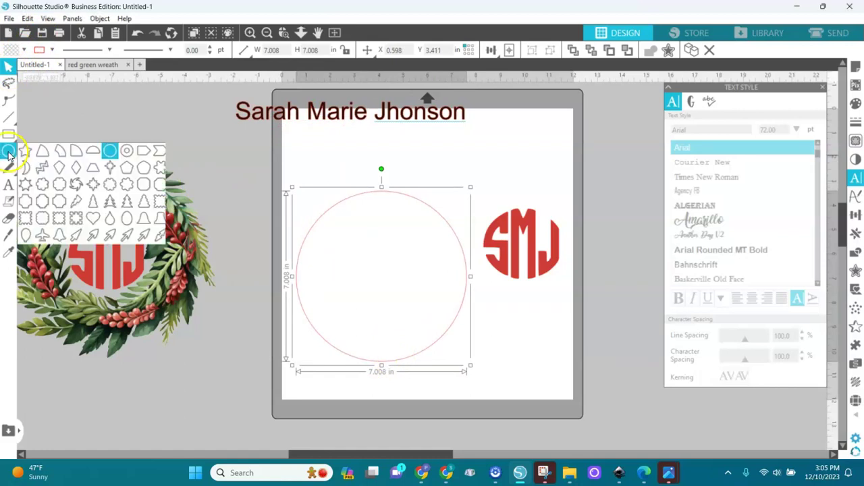
drag(295, 147, 315, 167)
right_click(315, 167)
click(374, 368)
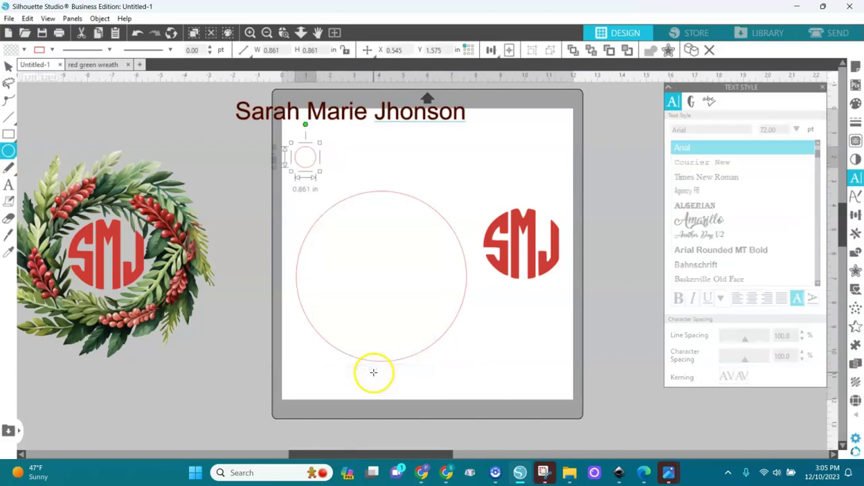
click(23, 50)
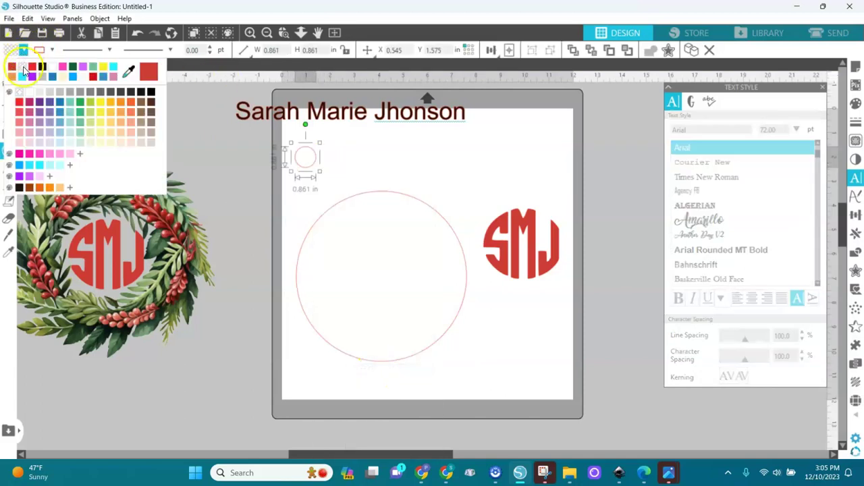
click(81, 102)
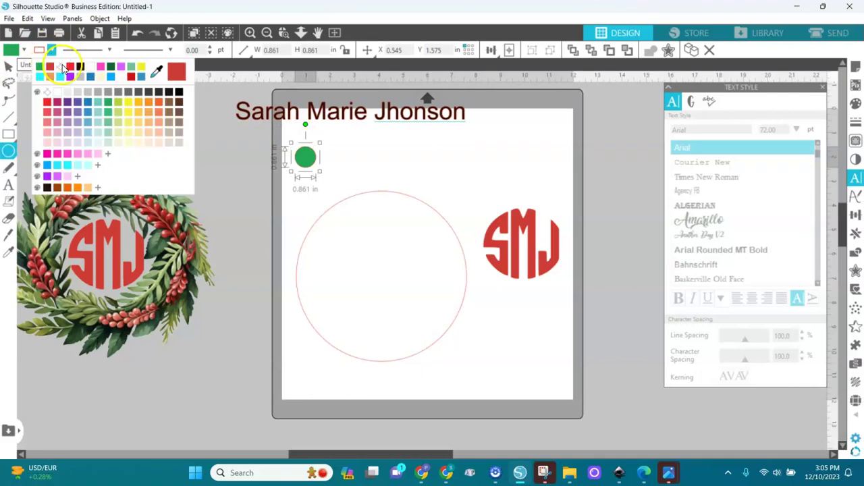
click(62, 69)
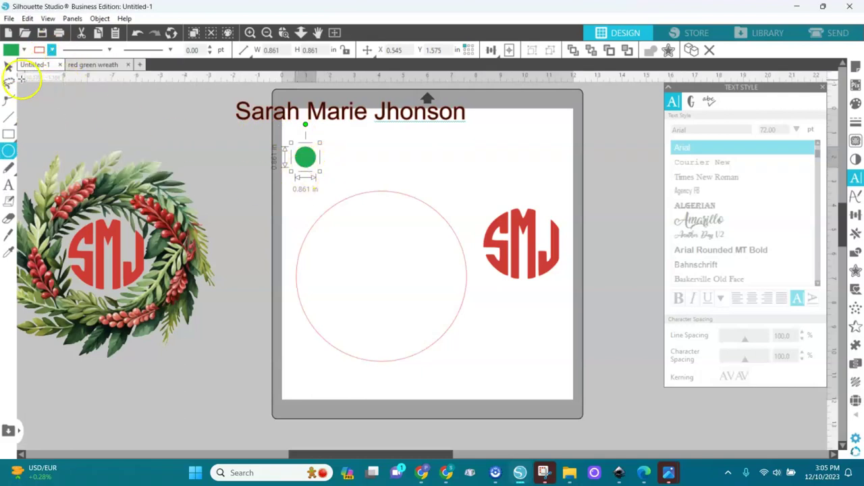
click(8, 69)
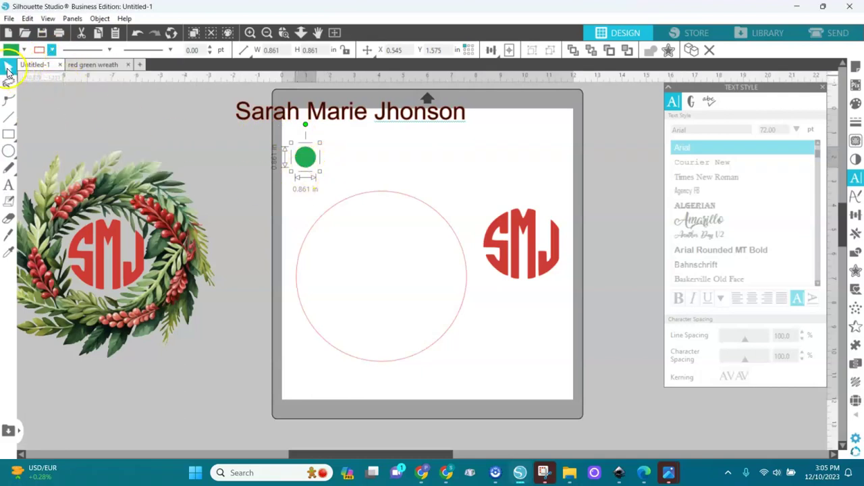
Step: Replicate the green dot along the large circle with Object on Path, 23 repeats, and release copies
click(856, 232)
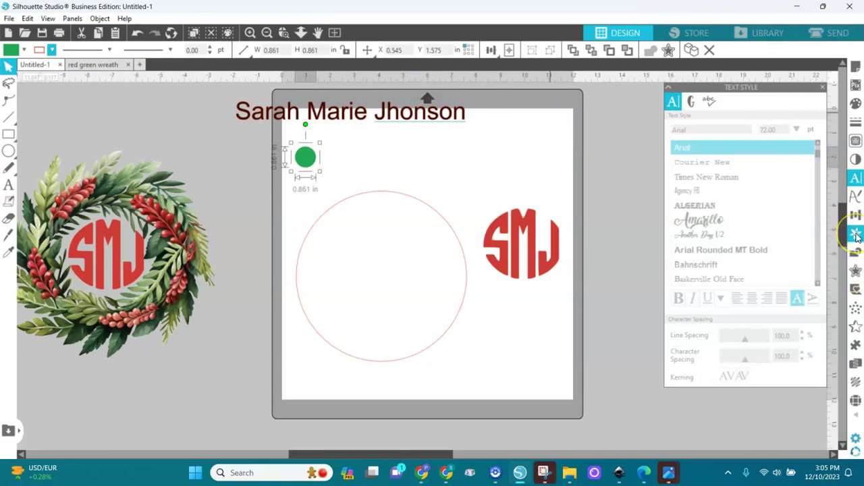
click(857, 235)
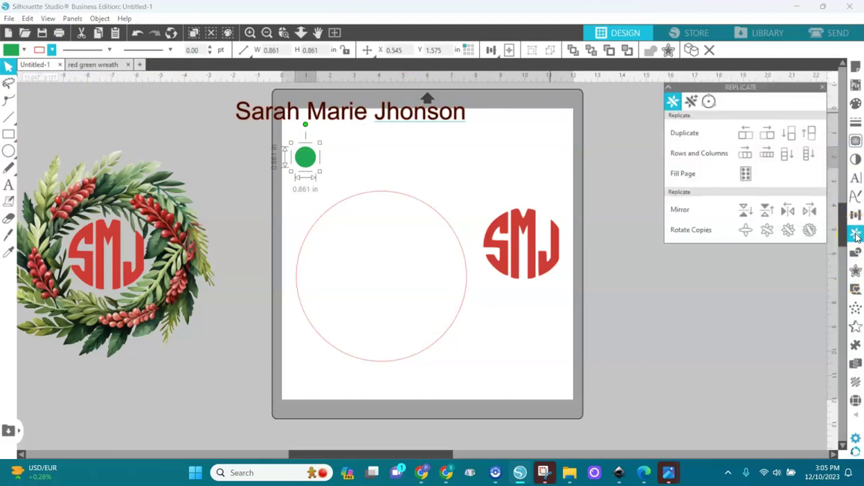
click(709, 101)
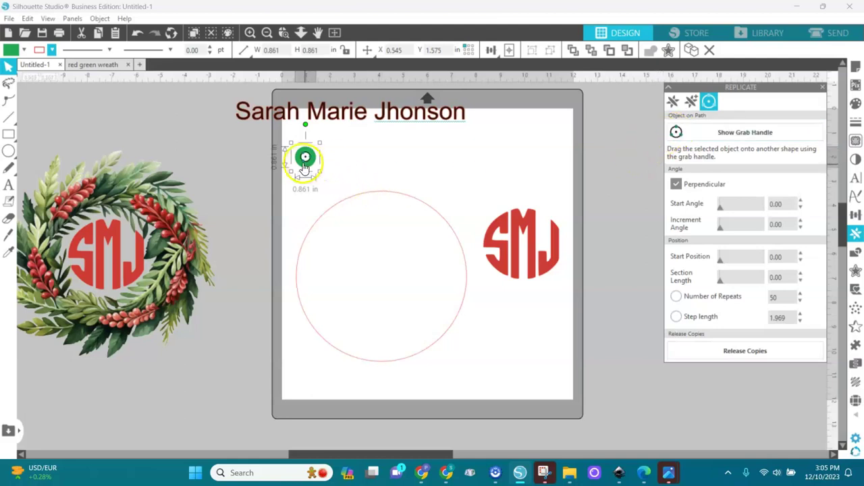
drag(307, 159, 334, 213)
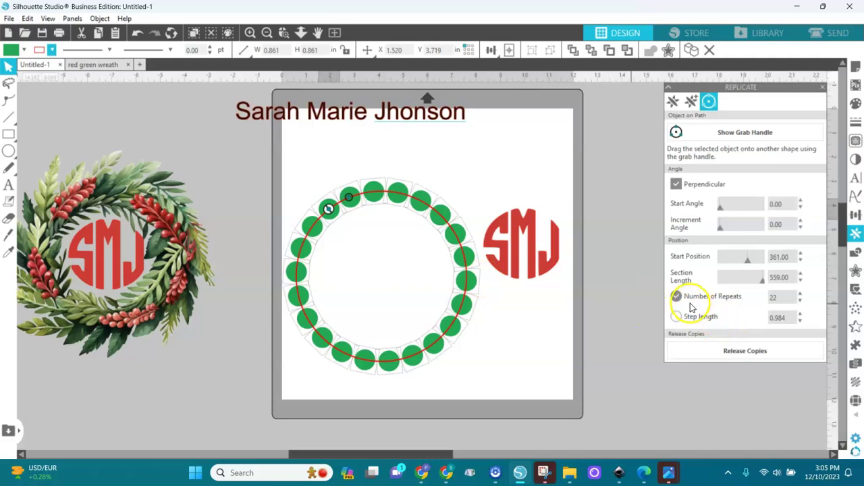
click(802, 297)
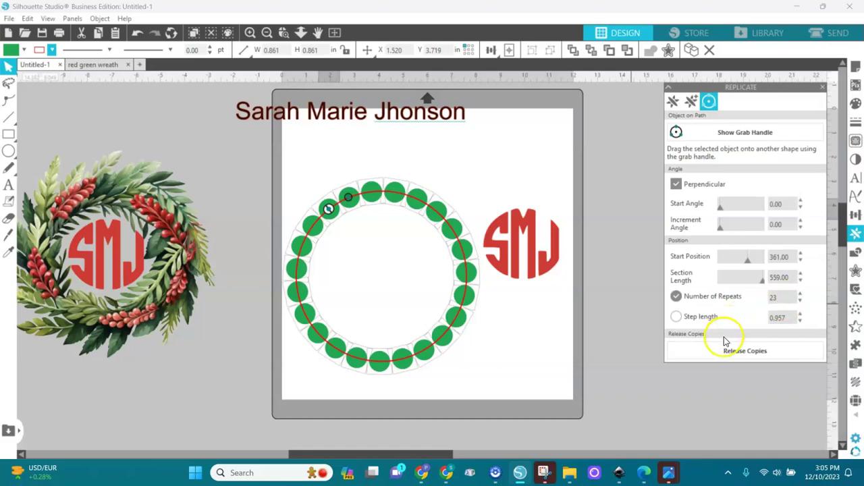
click(744, 351)
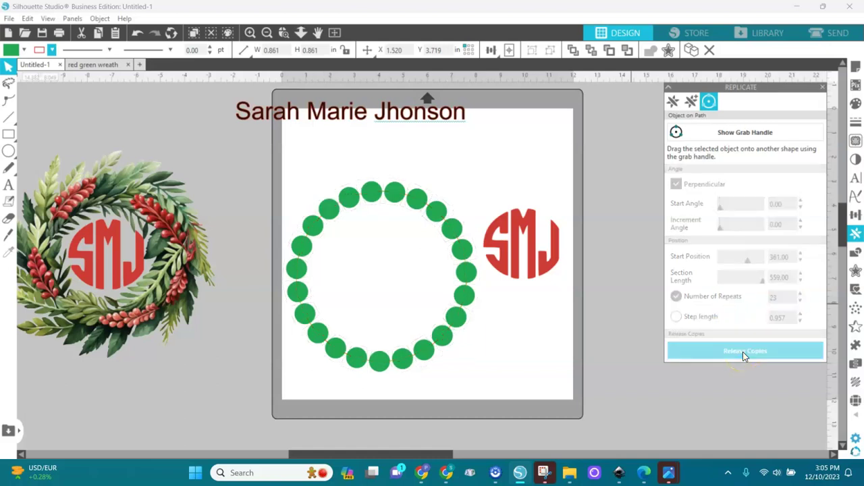
Step: Zoom in on the top of the ring and send the top green dot to the back
click(524, 303)
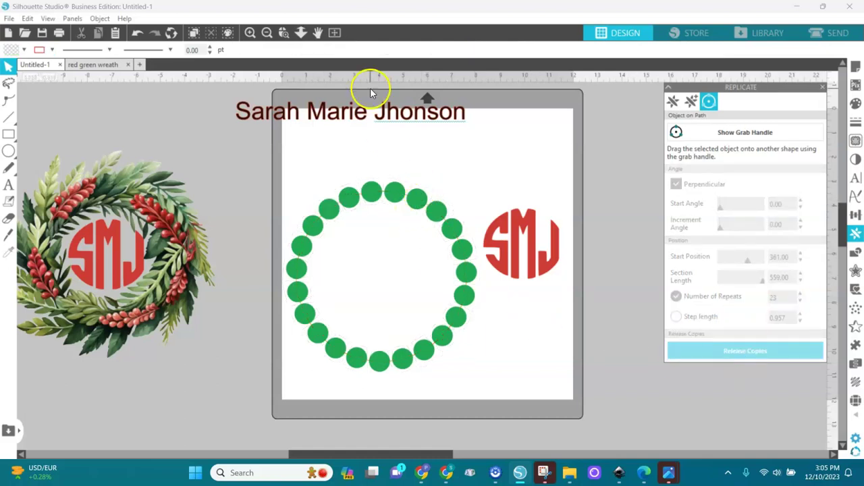
click(284, 33)
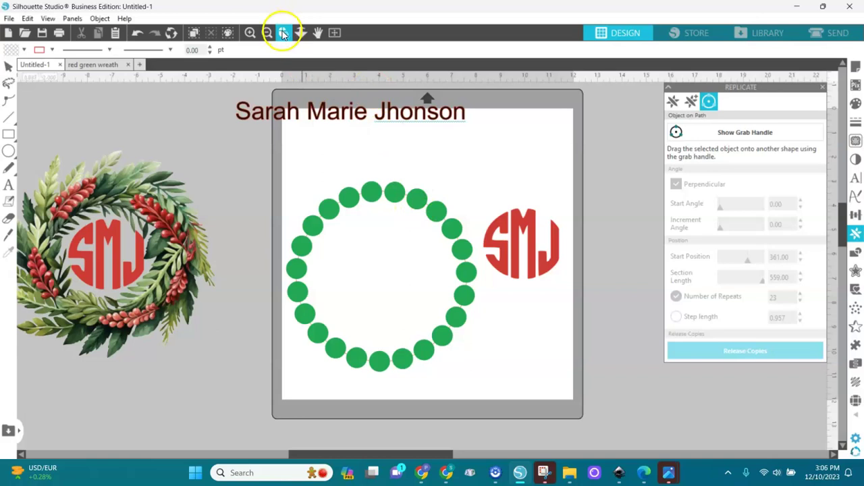
click(396, 196)
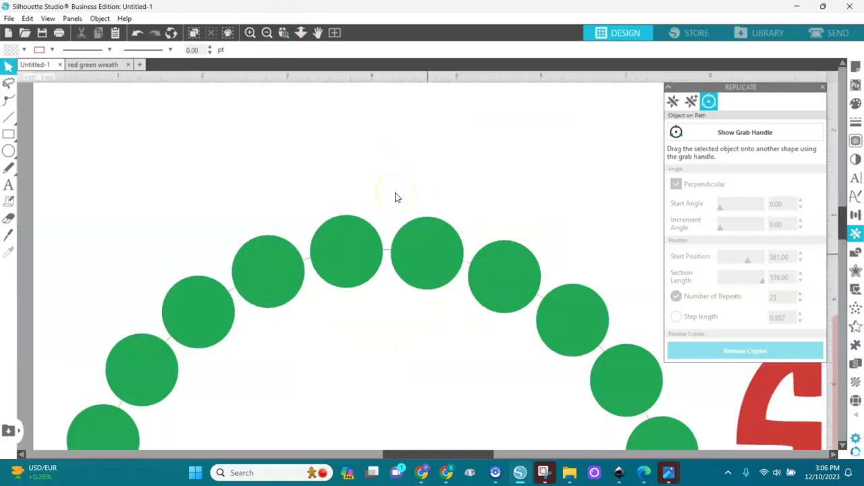
click(427, 263)
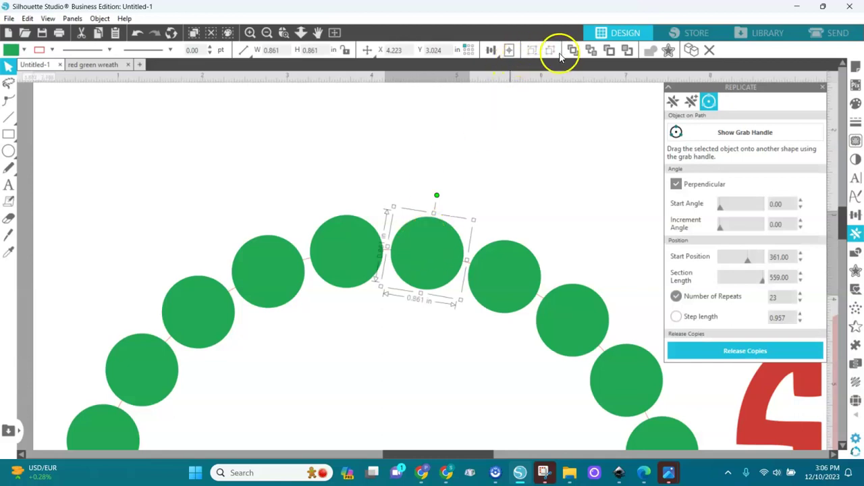
click(591, 54)
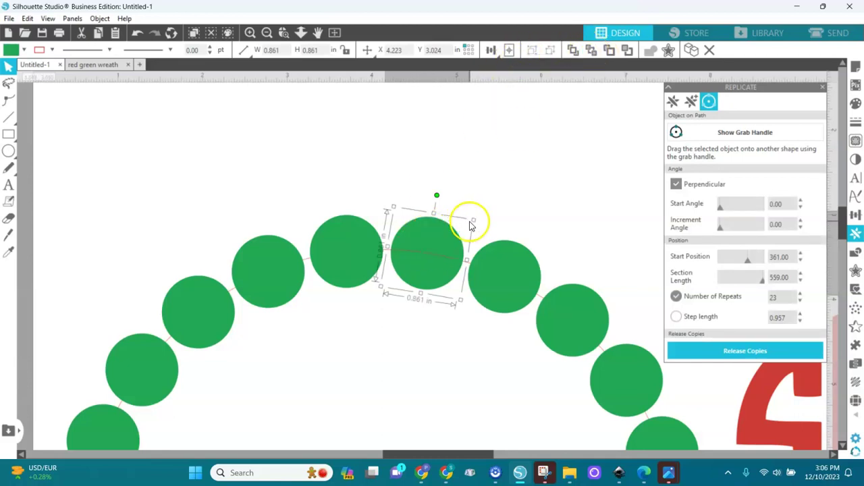
click(498, 200)
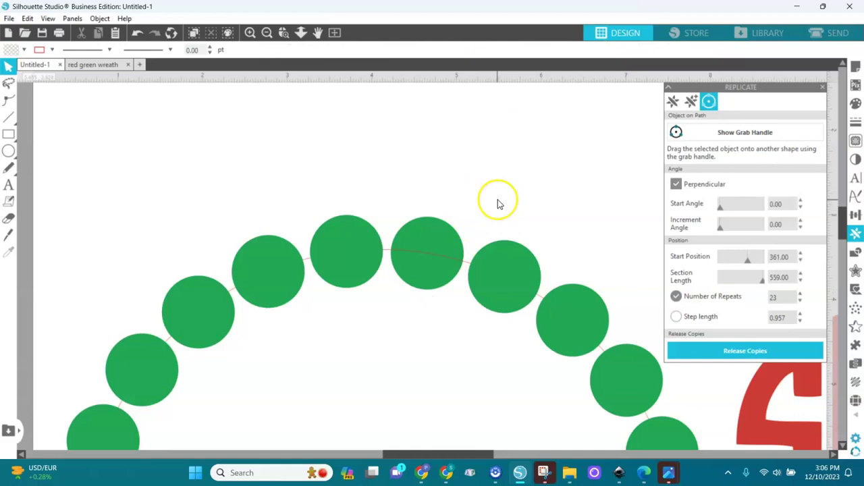
Step: Fill the large guide circle lavender and move it off the mat onto the wreath
click(468, 266)
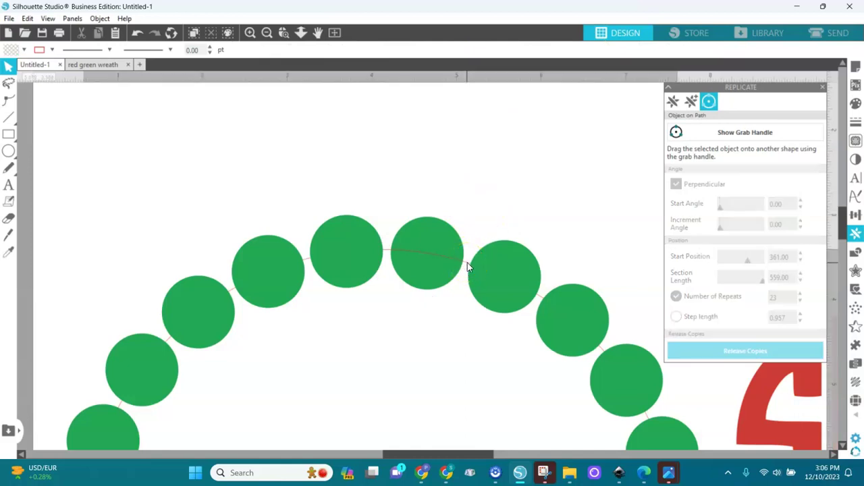
click(23, 50)
click(50, 124)
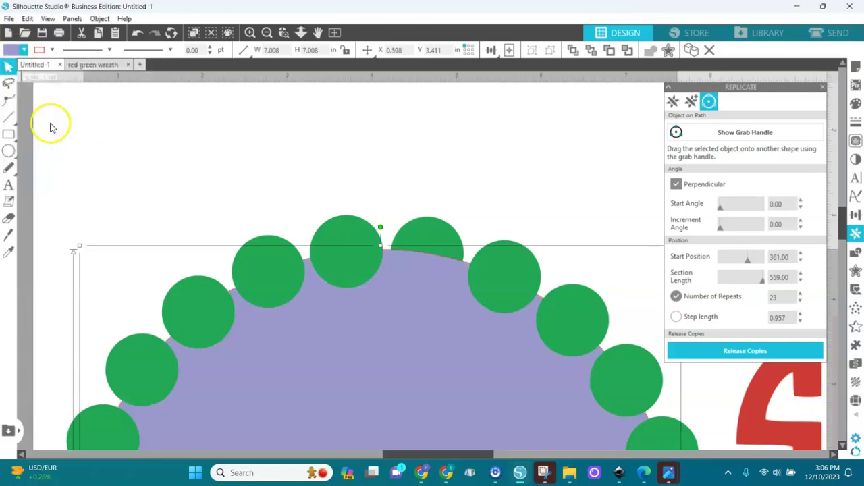
click(268, 34)
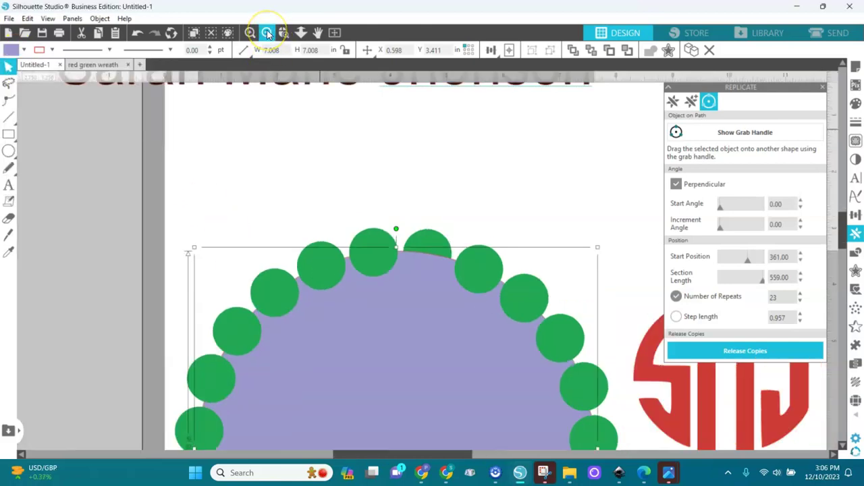
scroll(410, 260, down, 2)
drag(421, 363, 83, 215)
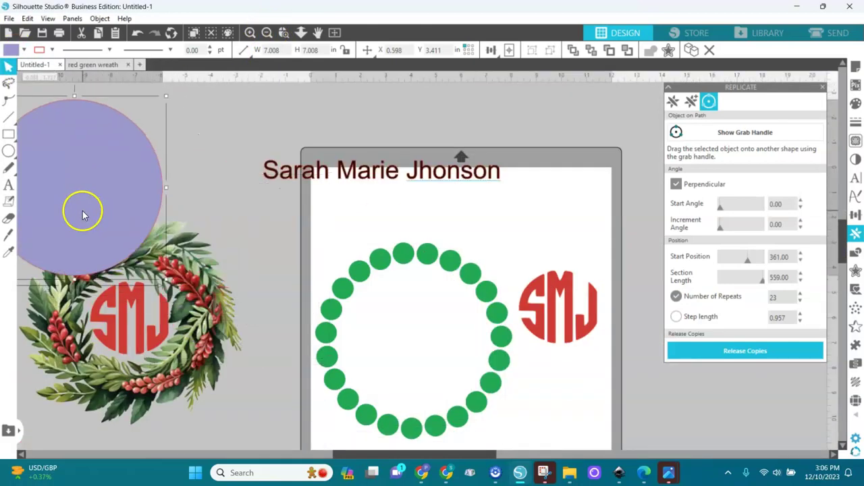
drag(295, 230, 482, 399)
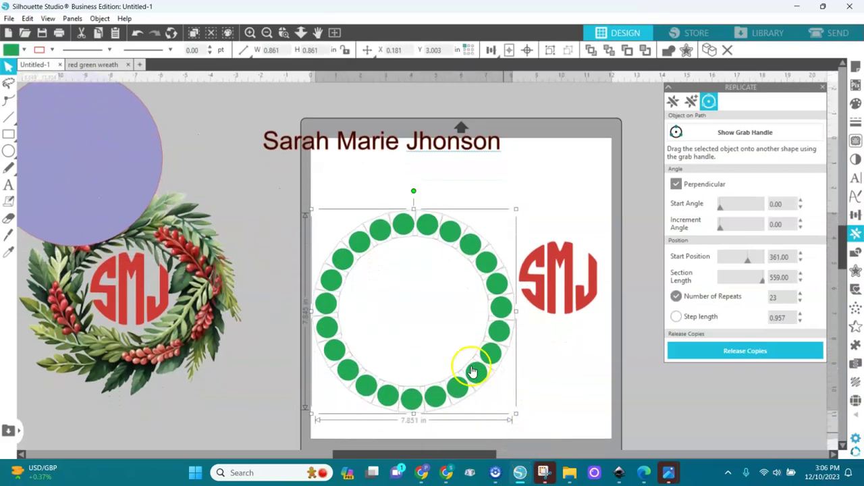
Step: Make the green dots a compound path, shrink the ring, and fit the SMJ monogram inside
right_click(498, 343)
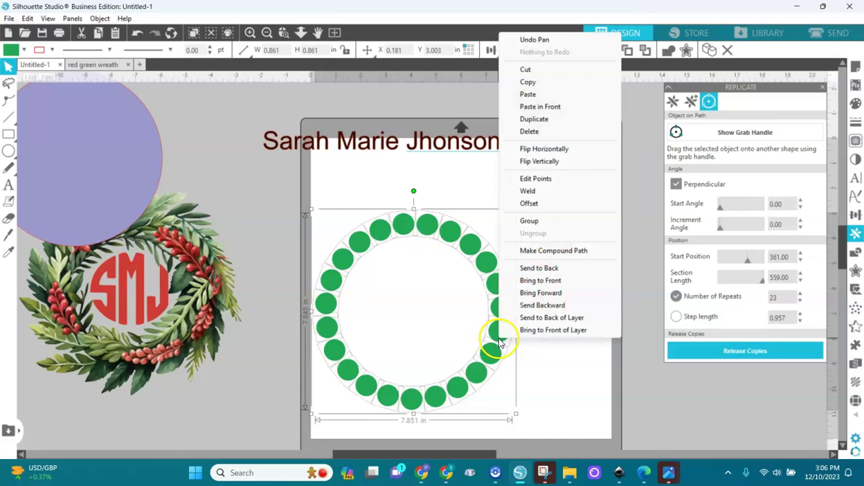
click(540, 251)
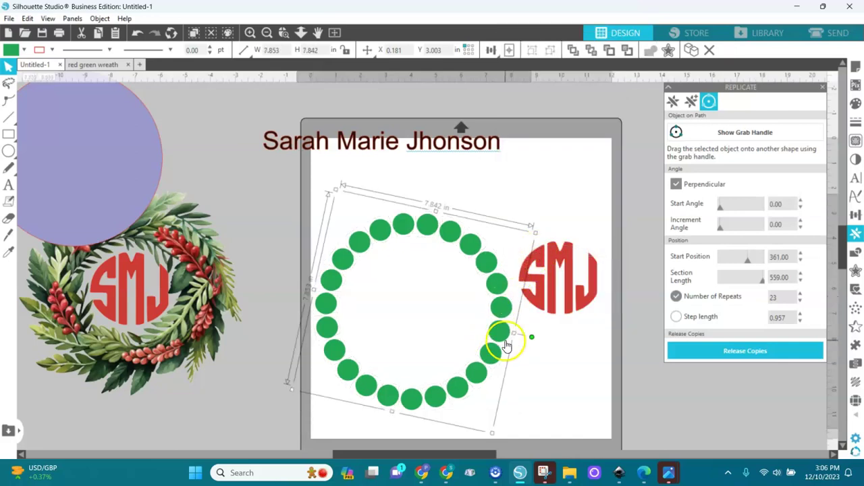
drag(491, 432, 417, 331)
drag(577, 302, 397, 277)
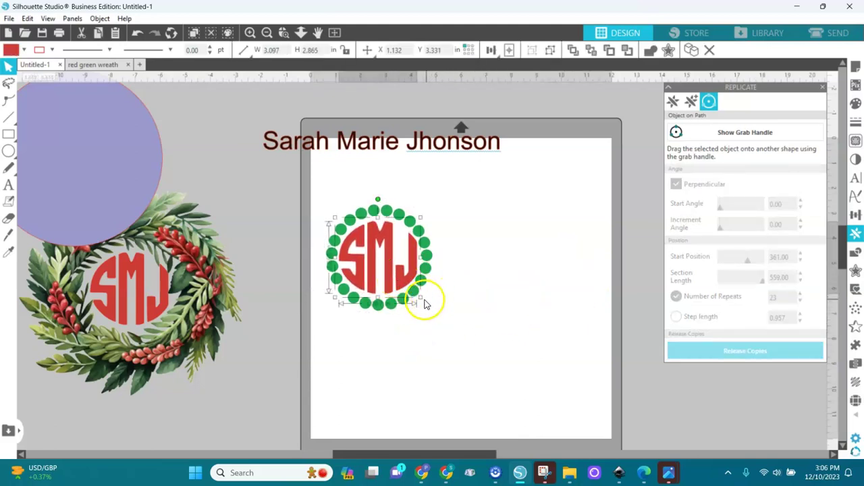
drag(419, 298, 396, 265)
Step: Reposition the ring-and-monogram set and duplicate it as a 4.243 in copy beside the original
click(473, 203)
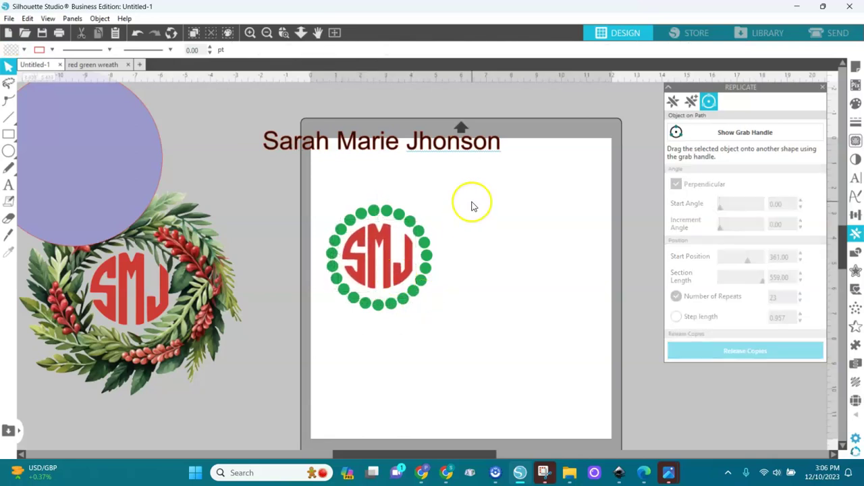
drag(467, 181, 289, 376)
drag(396, 307, 356, 331)
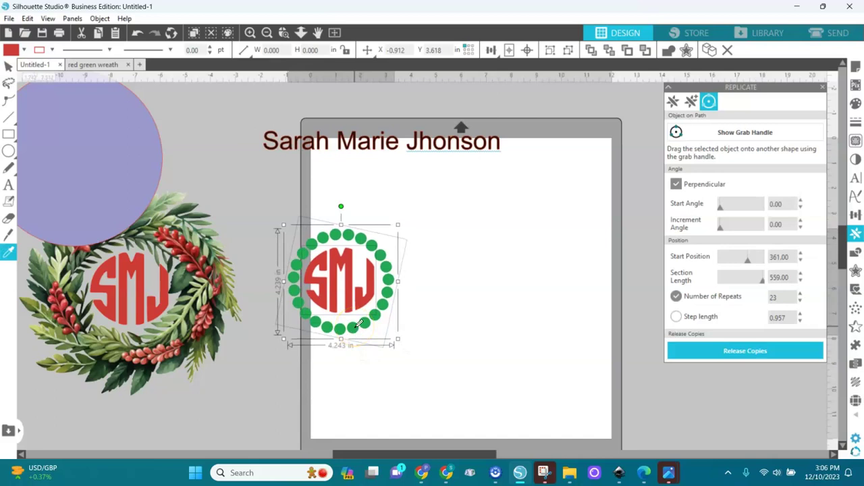
drag(358, 324, 356, 331)
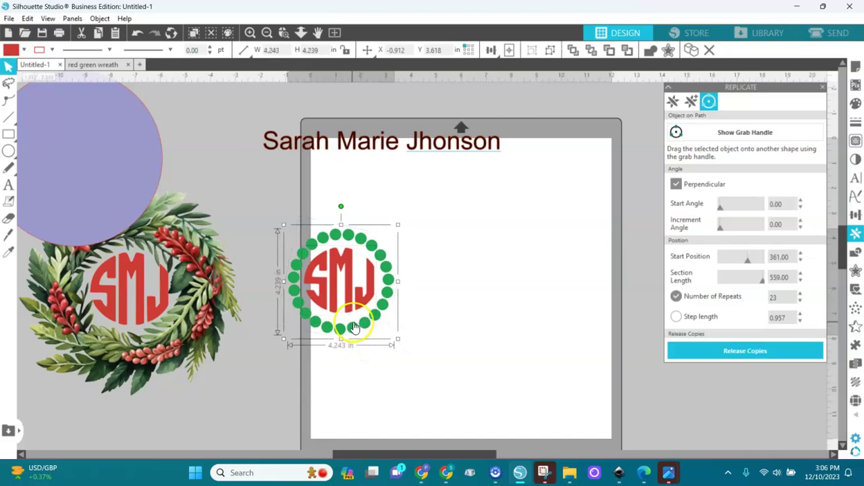
key(i)
drag(376, 318, 525, 326)
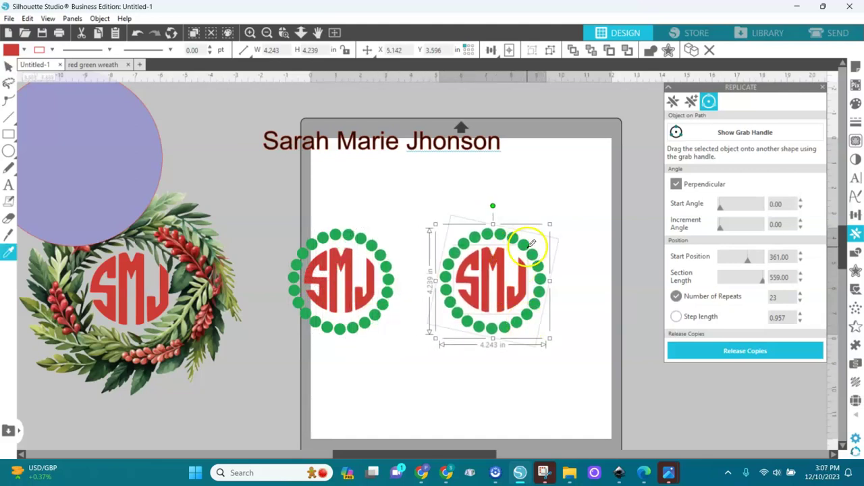
Step: Zoom in on the duplicate ring and release its compound path into separate circles
click(576, 278)
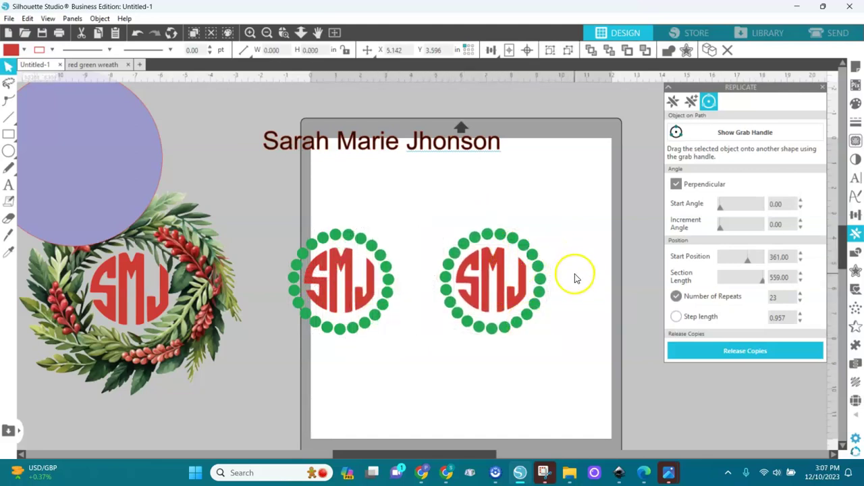
click(499, 241)
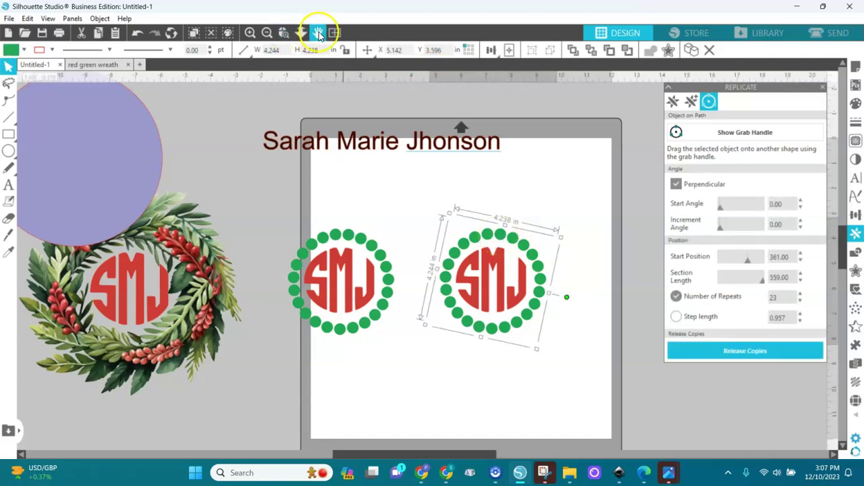
click(285, 33)
drag(428, 199, 571, 285)
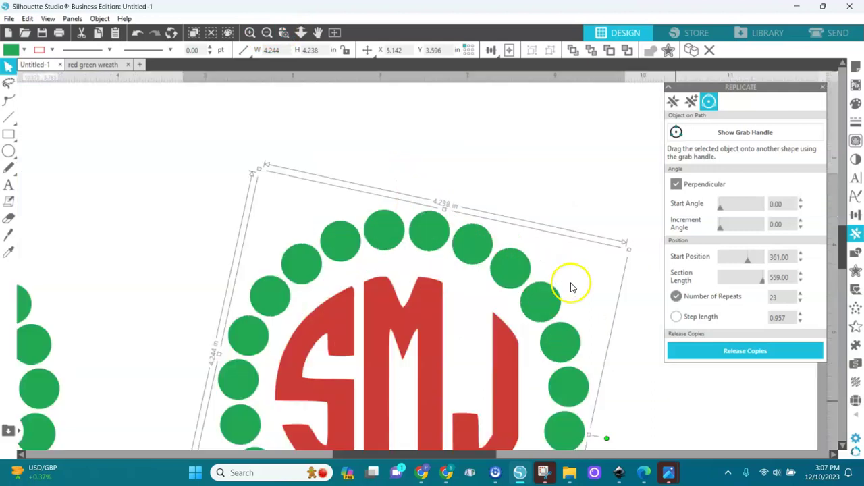
right_click(371, 227)
click(438, 373)
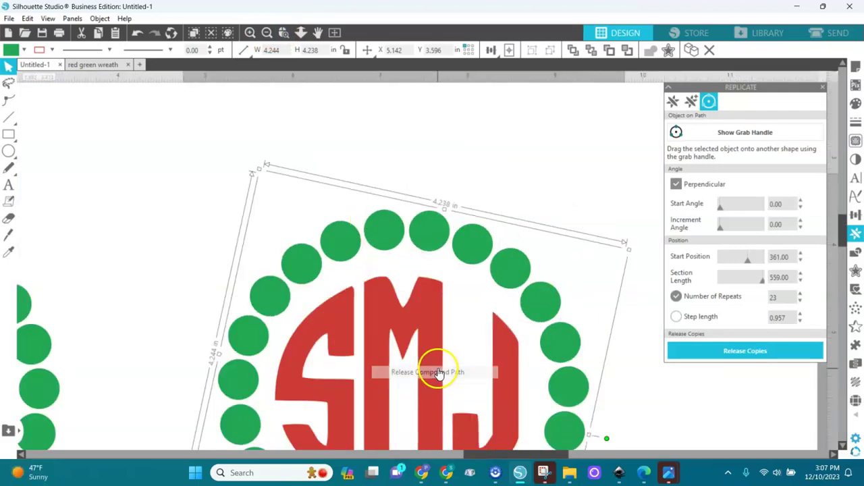
Step: Select several circles at the top of the released ring, then clear the selection
click(502, 187)
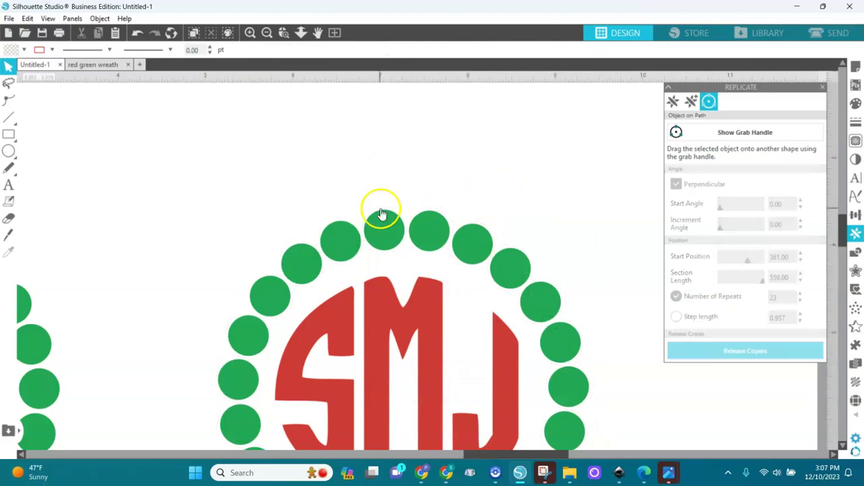
click(345, 236)
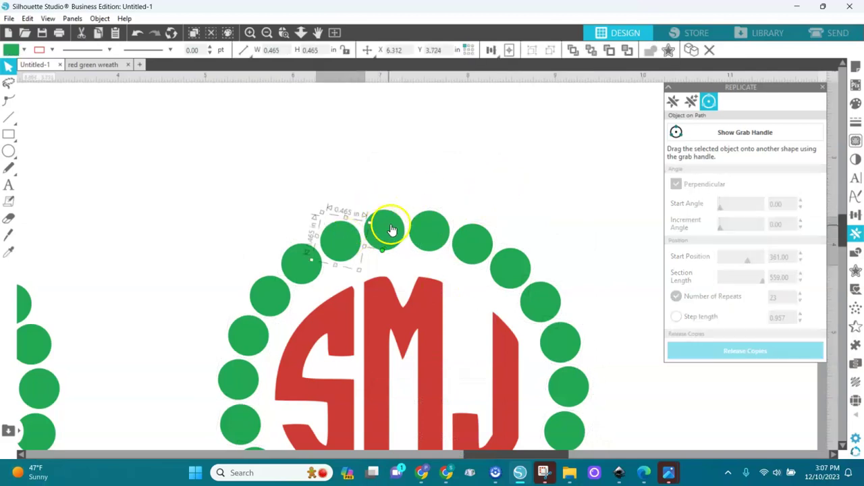
shift+click(436, 231)
shift+click(475, 240)
click(545, 184)
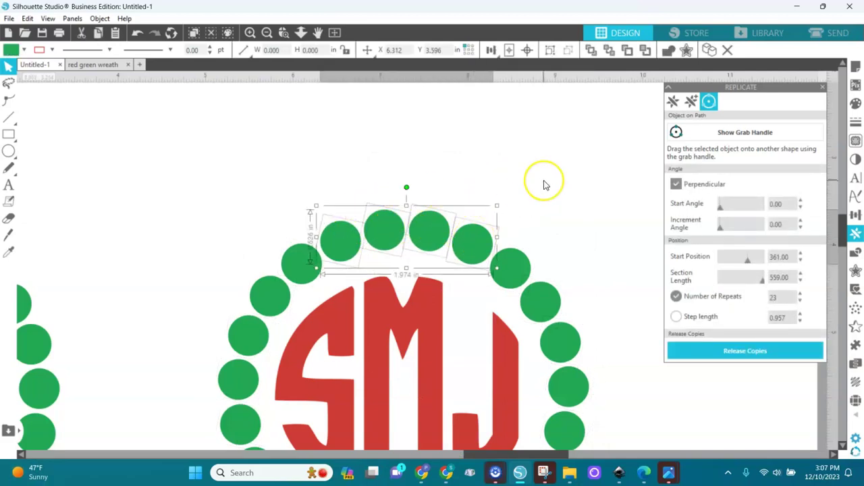
click(9, 150)
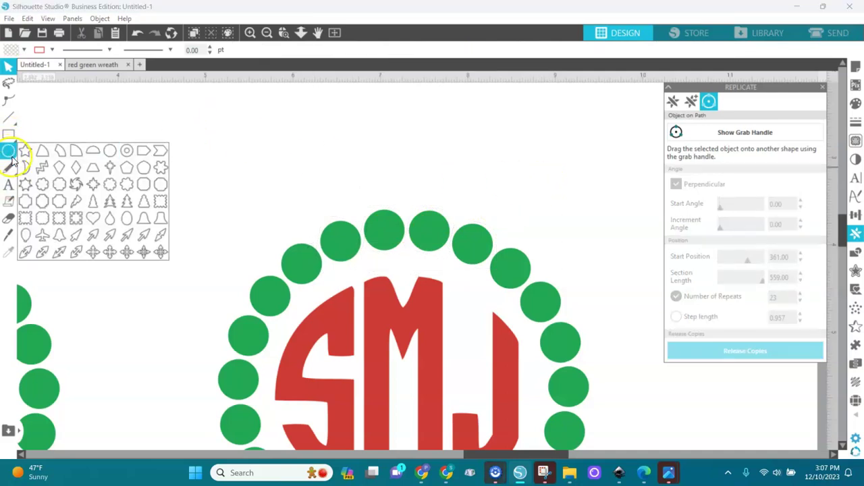
Step: Draw a heart above the dot ring, convert it to a path and fill it red
click(9, 150)
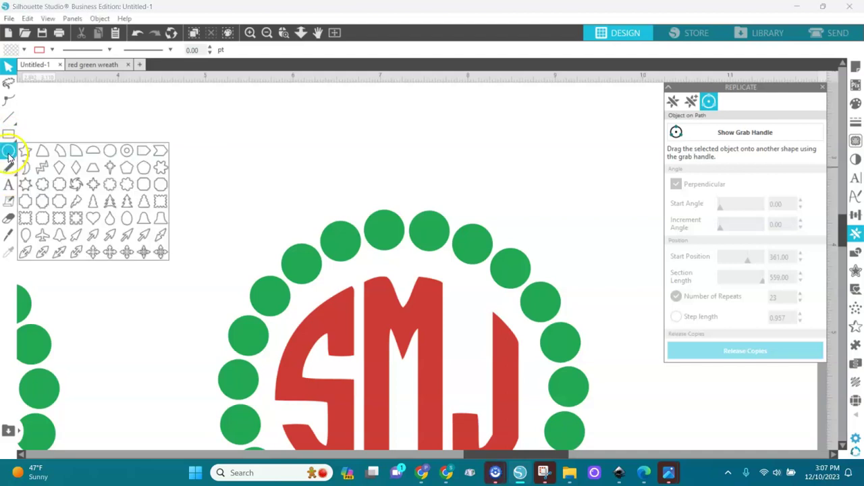
click(93, 218)
drag(179, 151, 222, 205)
right_click(220, 205)
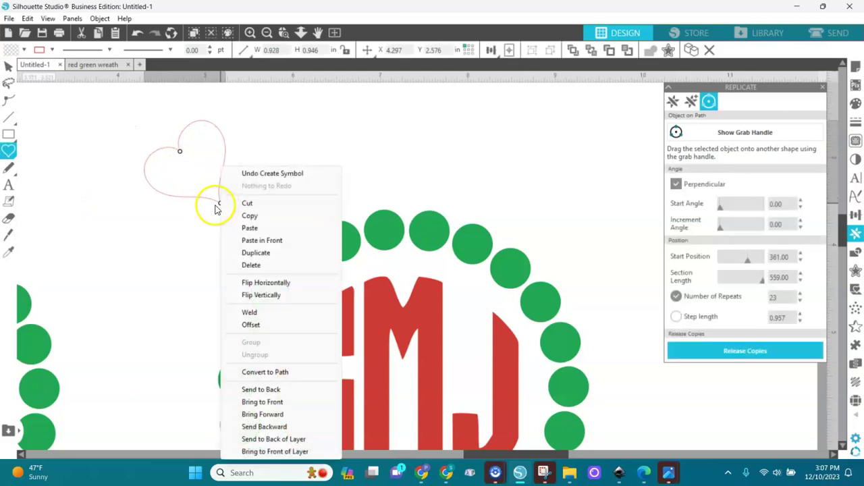
click(272, 373)
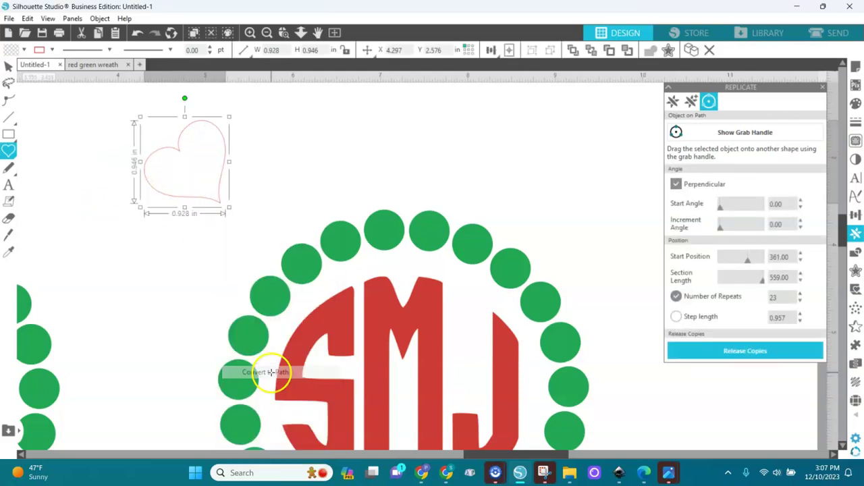
click(25, 51)
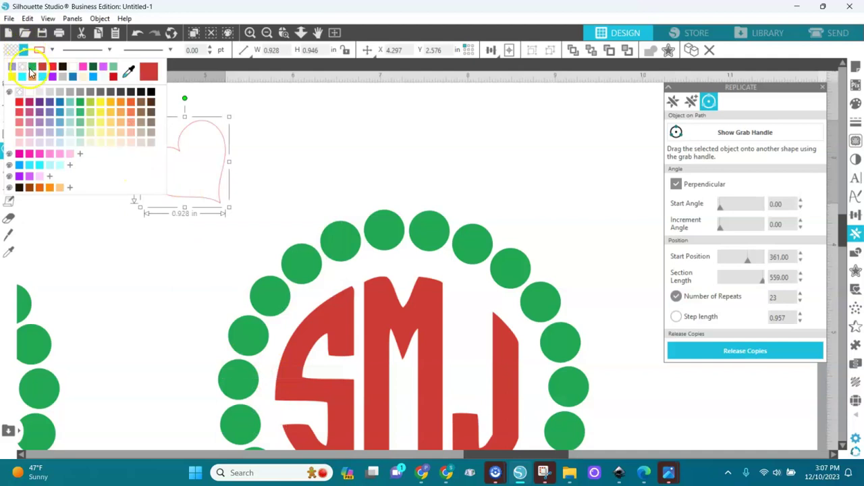
click(54, 67)
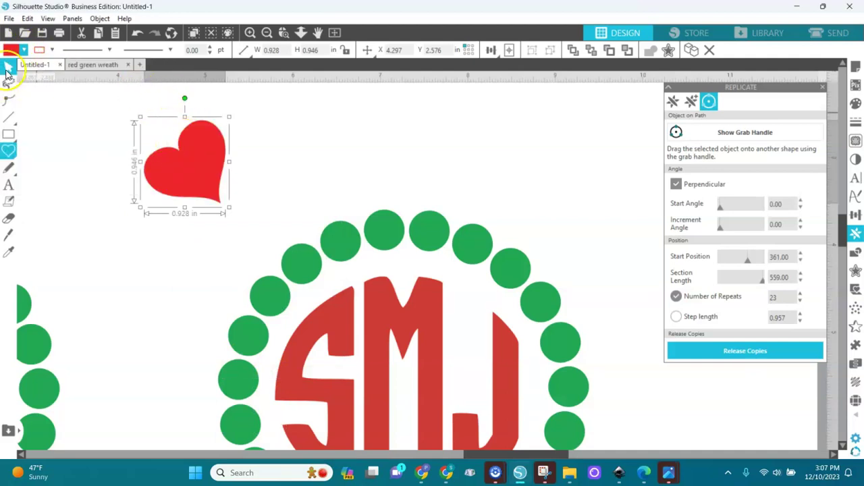
Step: Rotate the heart about 45 degrees, then duplicate it, mirror the copy and form an X
drag(185, 97, 125, 120)
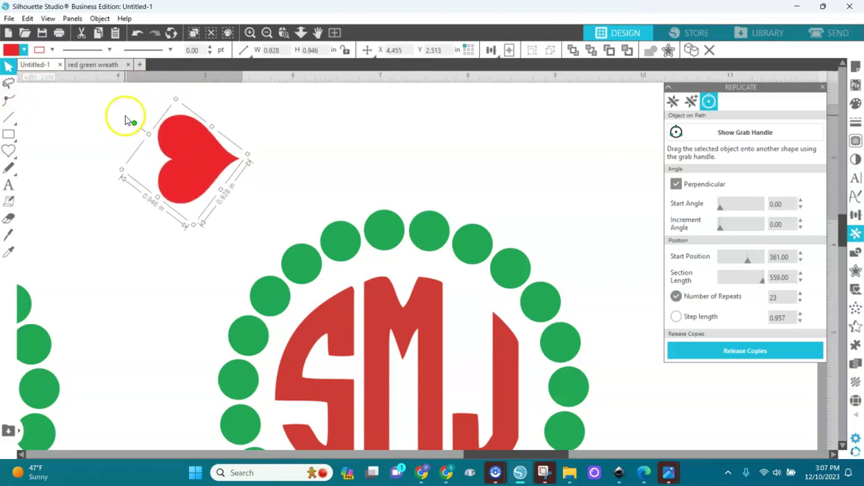
right_click(188, 159)
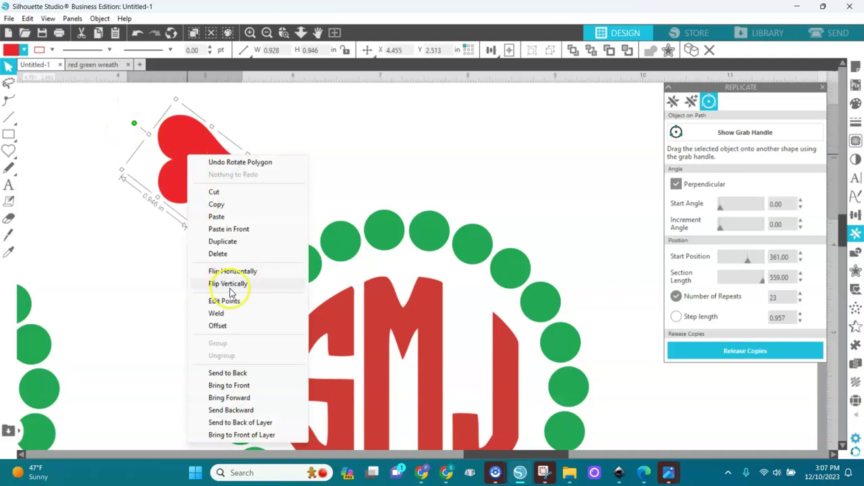
click(233, 244)
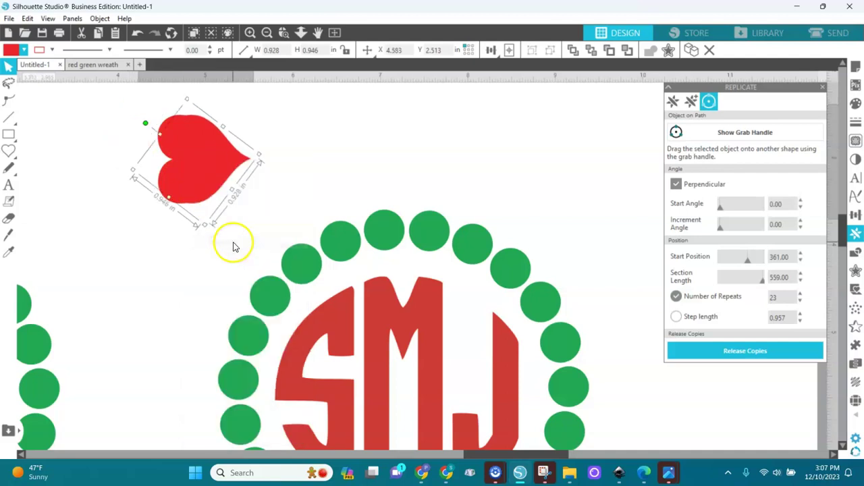
right_click(203, 165)
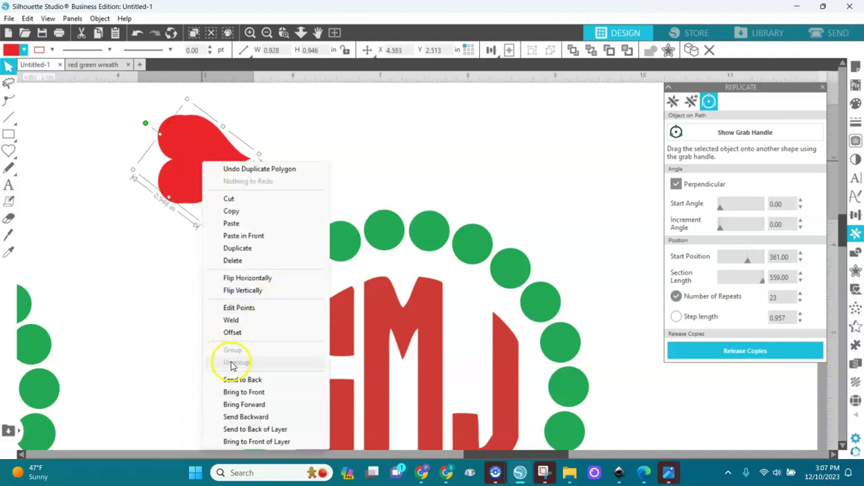
click(258, 282)
drag(222, 185, 257, 183)
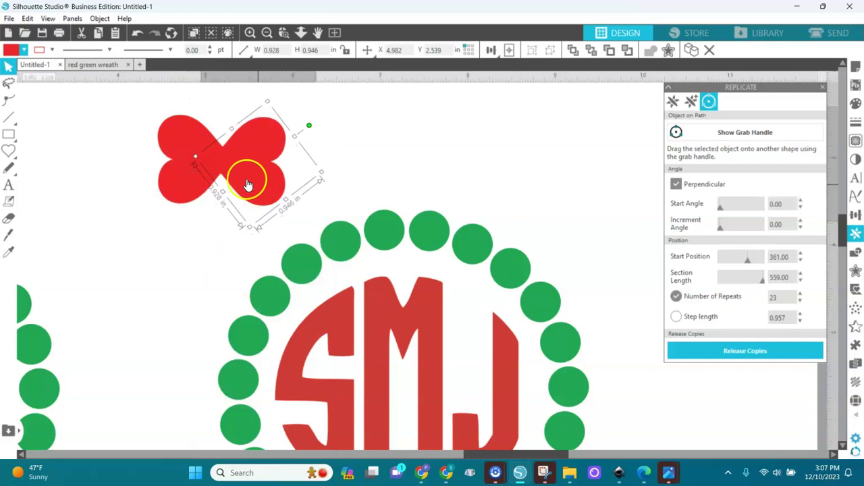
Step: Align both hearts vertically and slide the right heart left so they overlap more
drag(135, 101, 302, 206)
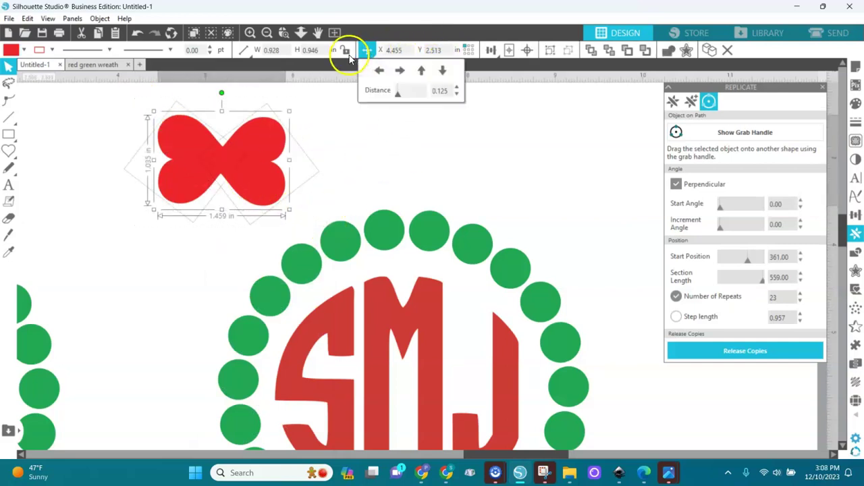
mouse_move(494, 54)
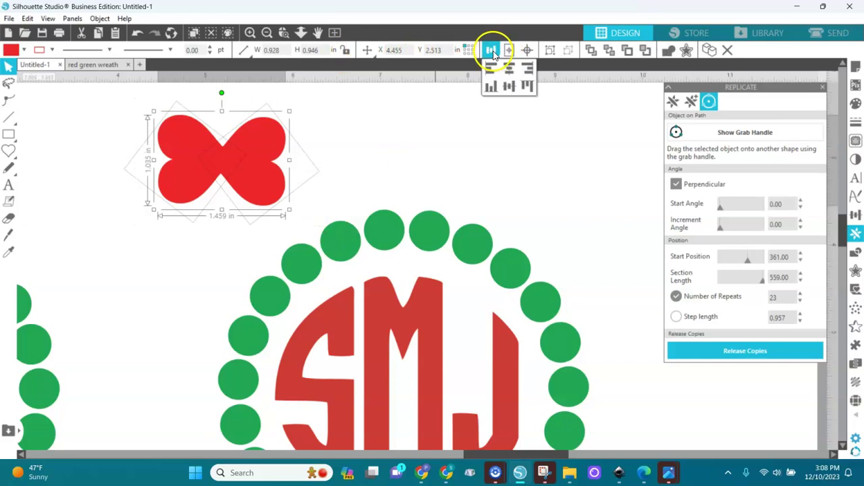
click(509, 85)
click(293, 148)
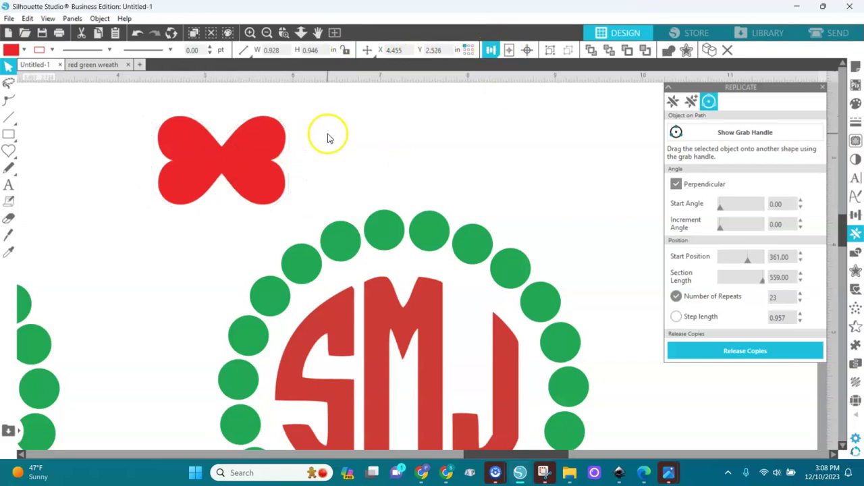
drag(264, 163, 245, 161)
click(245, 162)
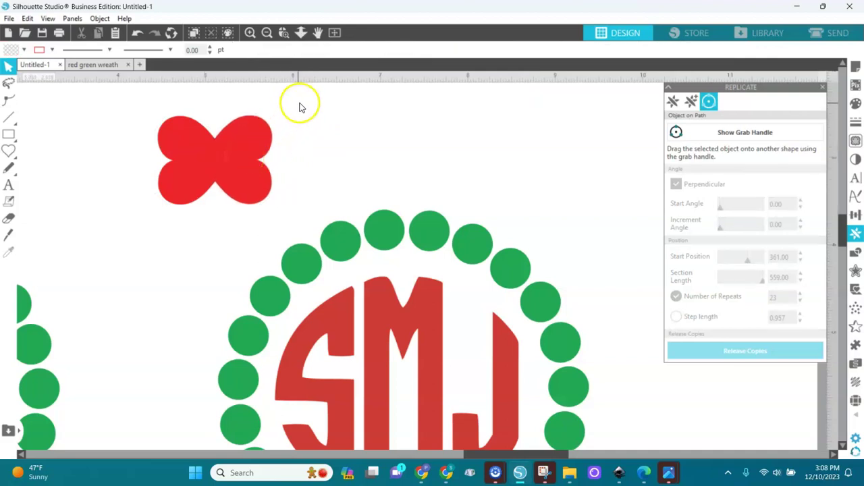
Step: Weld both hearts into one 1.405 × 1.449 in bow and shift it up-left
drag(299, 101, 131, 235)
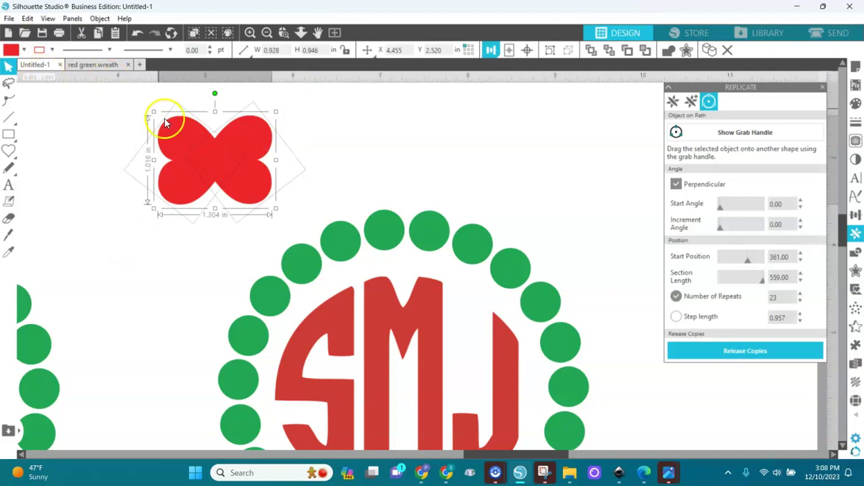
right_click(191, 146)
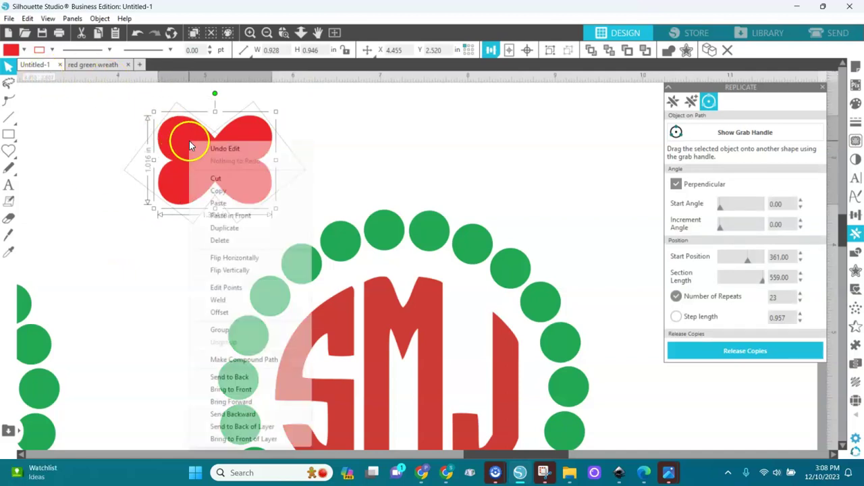
click(228, 301)
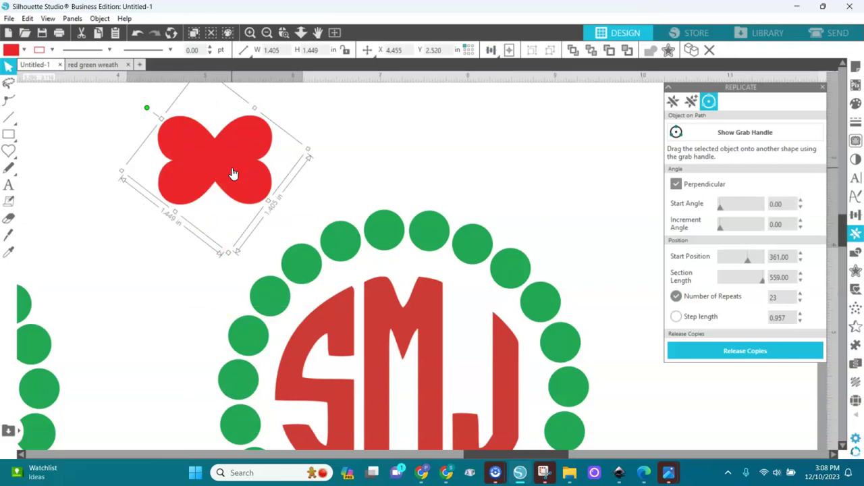
drag(233, 172, 222, 154)
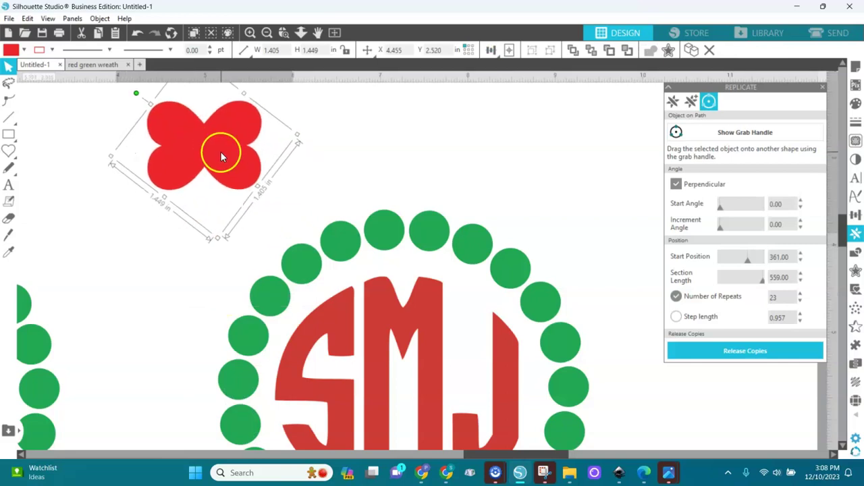
click(8, 151)
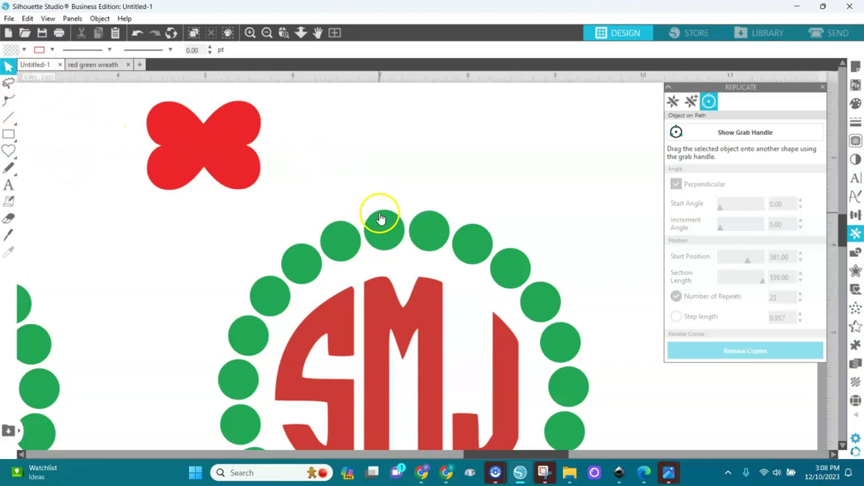
Step: Enlarge the bow proportionally to 1.901 × 1.961 in and place it over the ring's top
click(250, 164)
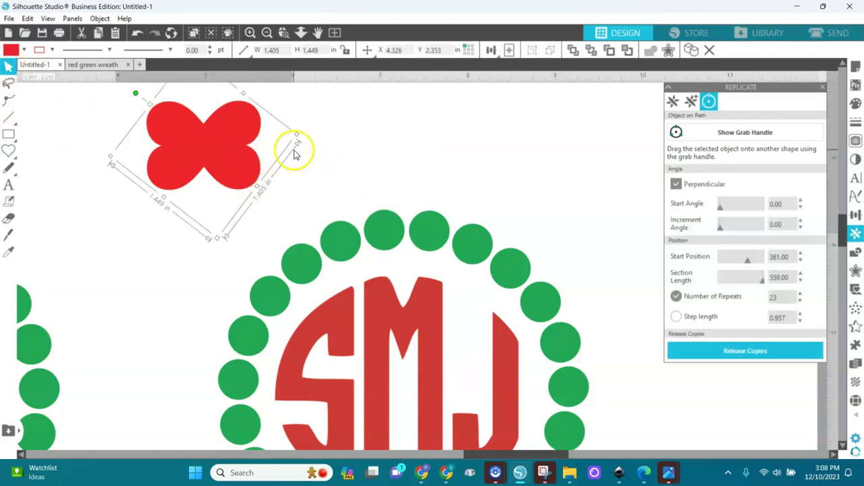
click(215, 239)
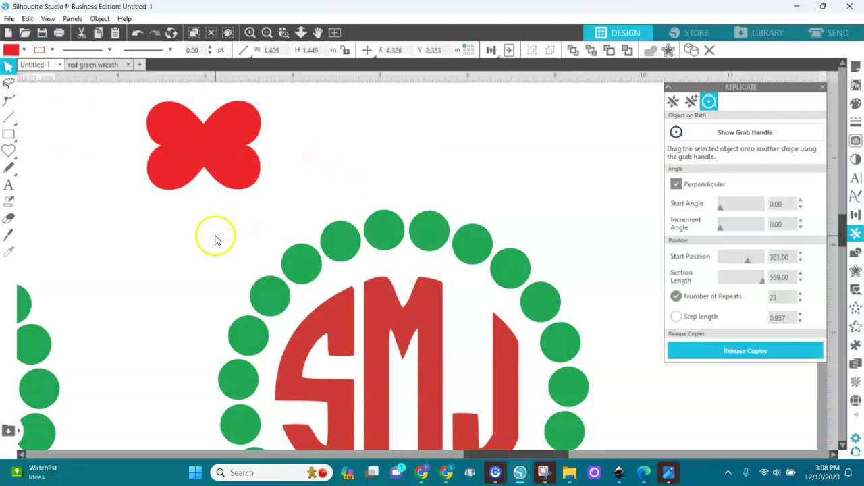
drag(264, 181, 292, 211)
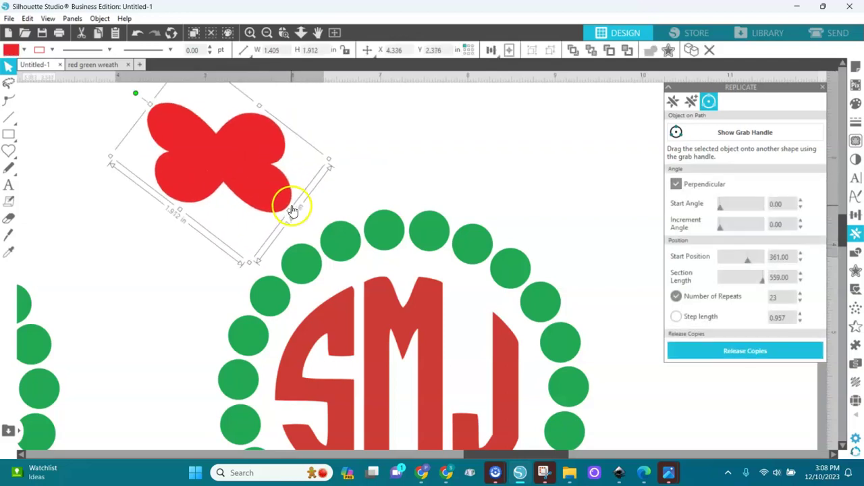
key(ctrl+z)
drag(215, 237, 223, 277)
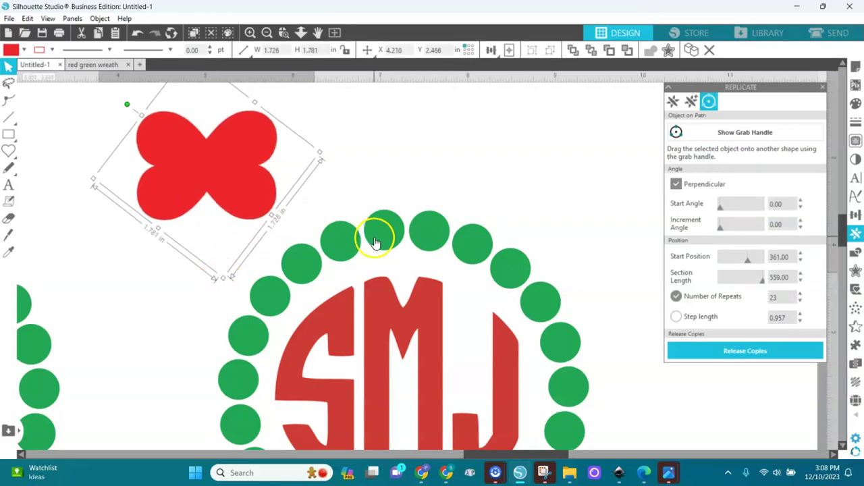
drag(257, 195, 455, 251)
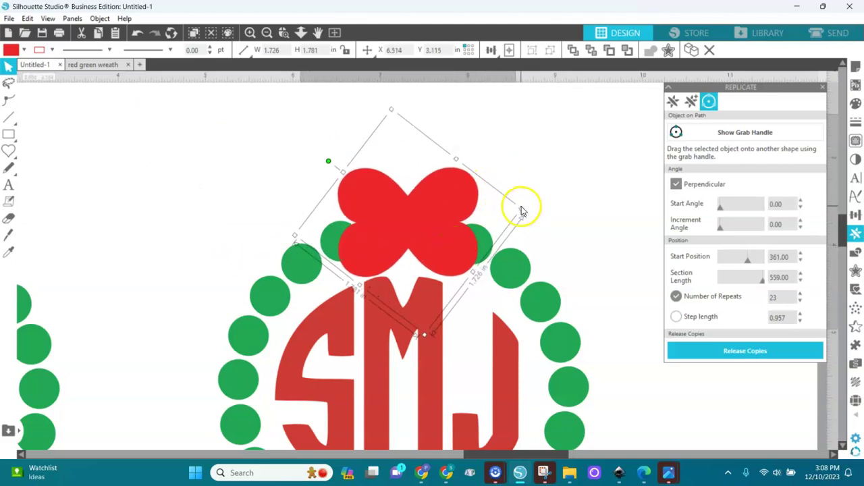
drag(521, 210, 548, 199)
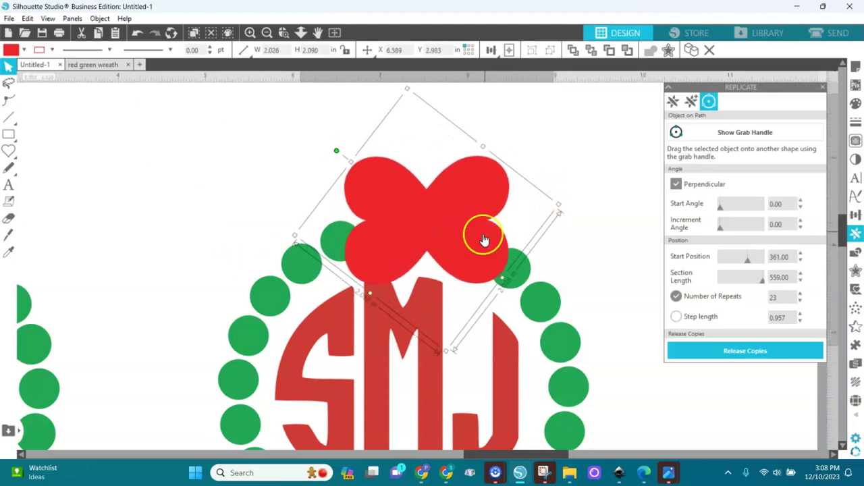
drag(447, 252, 426, 339)
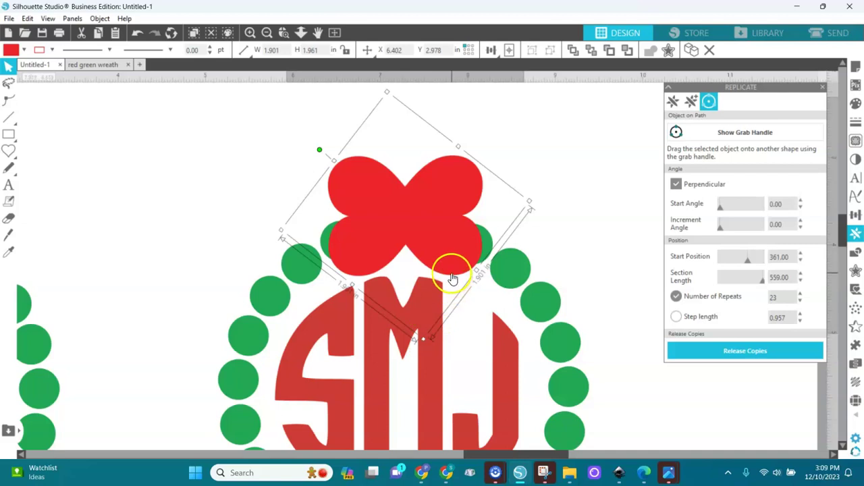
Step: Send the bow to the back and delete the four green dots covering it
click(591, 50)
click(477, 243)
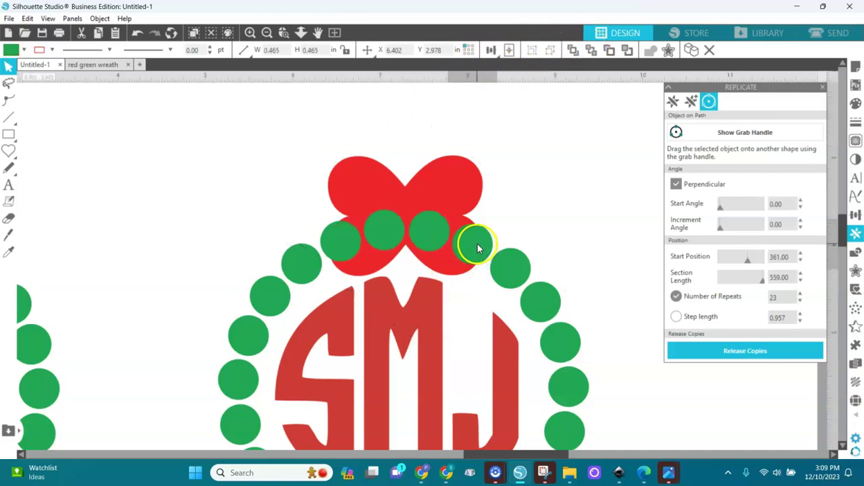
click(423, 239)
shift+click(373, 240)
shift+click(337, 245)
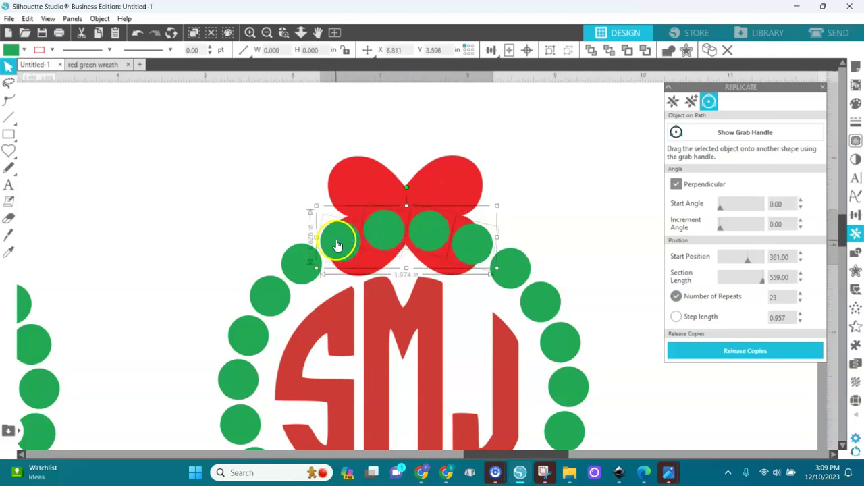
key(Delete)
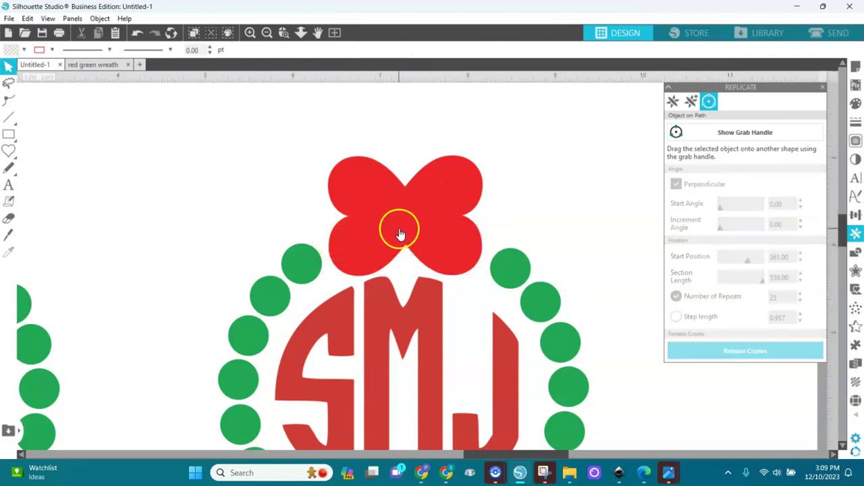
click(266, 32)
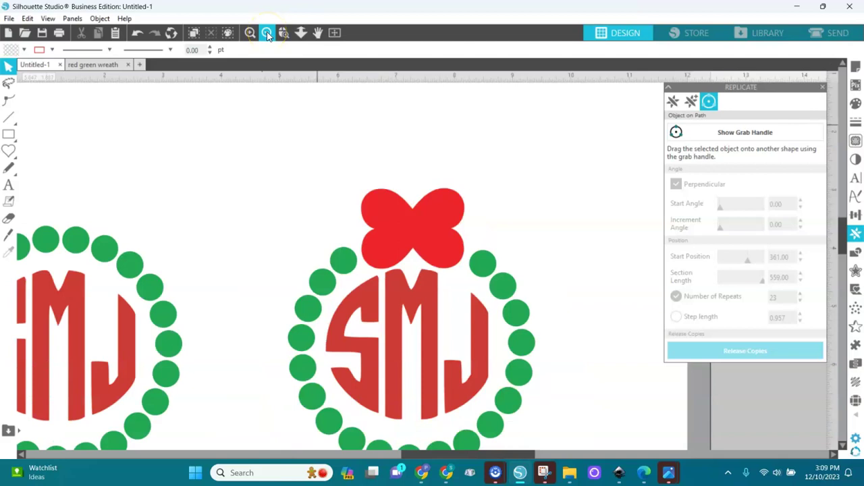
Step: Delete the lavender guide circle beside the painted wreath, keeping both dotted SMJ designs
drag(328, 198, 529, 416)
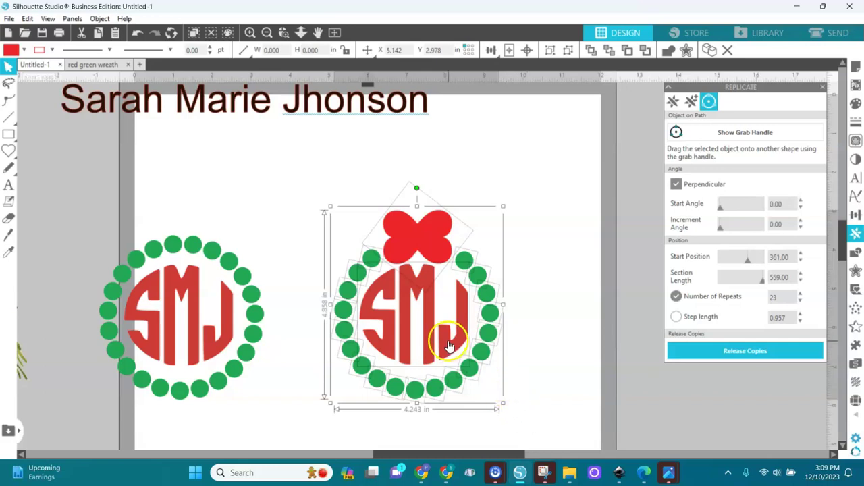
drag(430, 241, 431, 230)
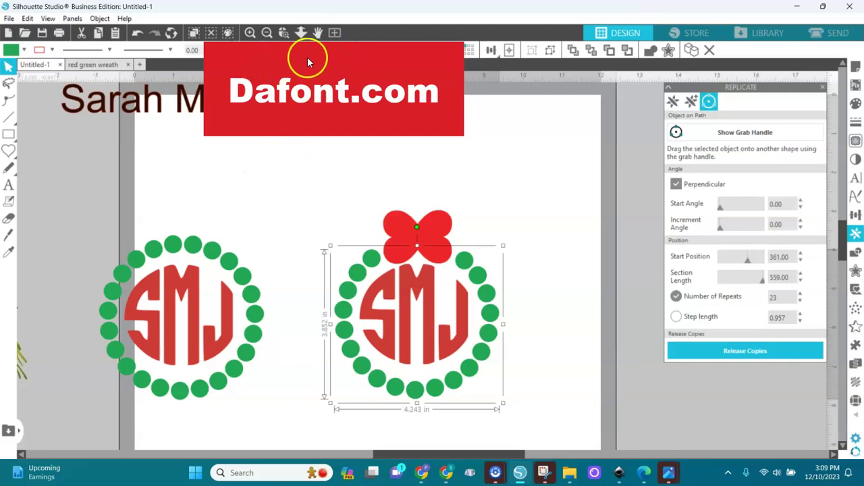
click(268, 38)
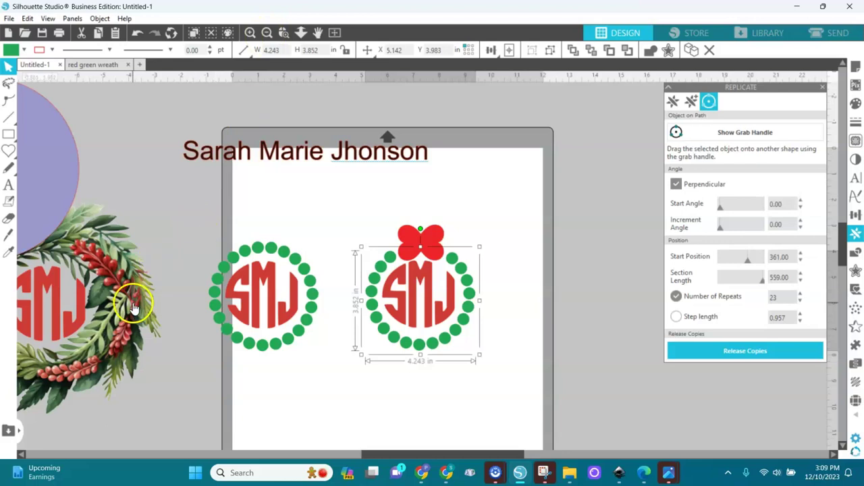
click(268, 32)
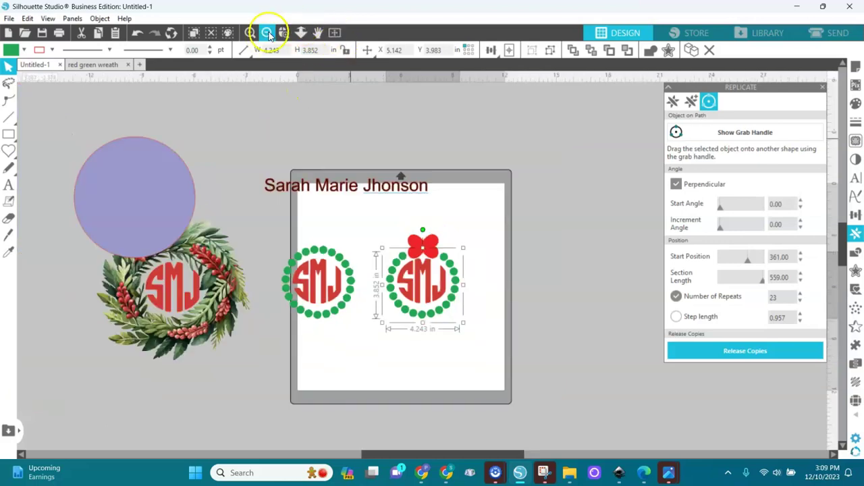
click(174, 199)
key(Delete)
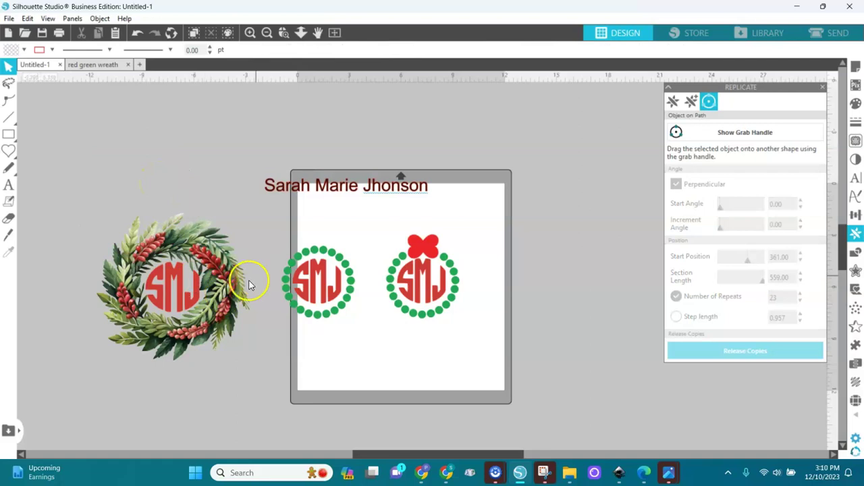